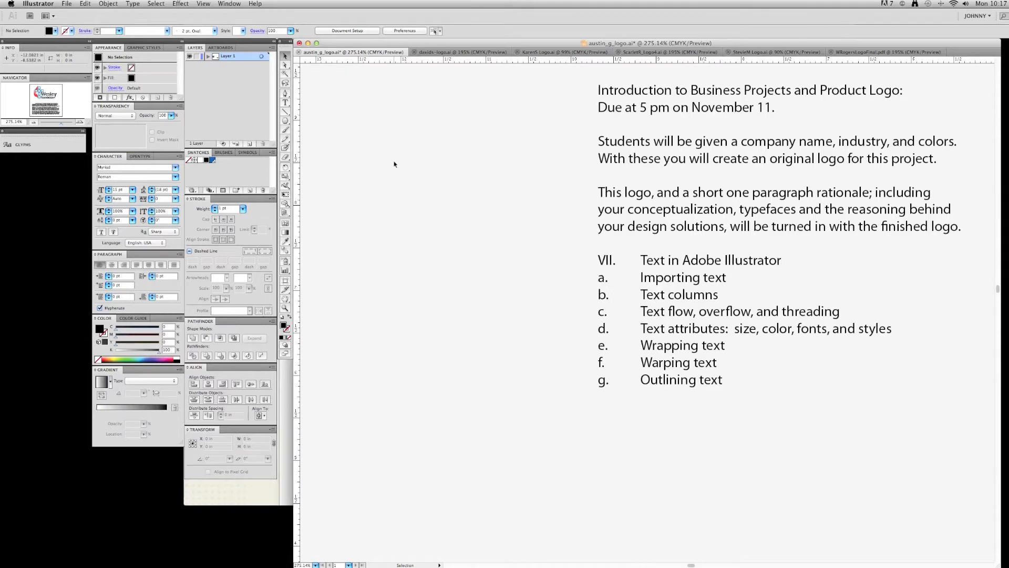
Step: Copy all the text of the lorem ipsum text block, and deselect it
key(super+minus)
key(super+minus)
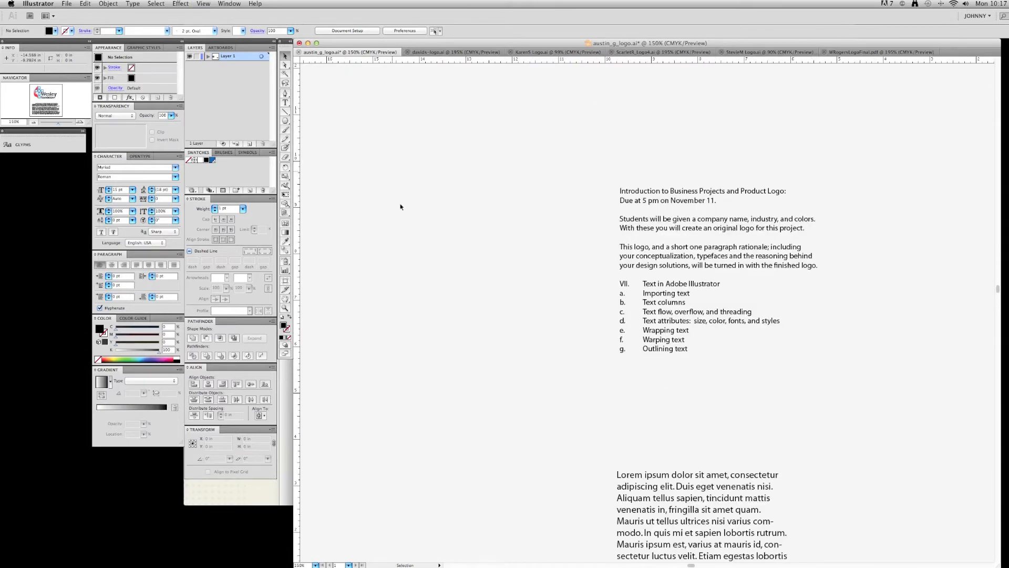
drag(521, 302, 661, 202)
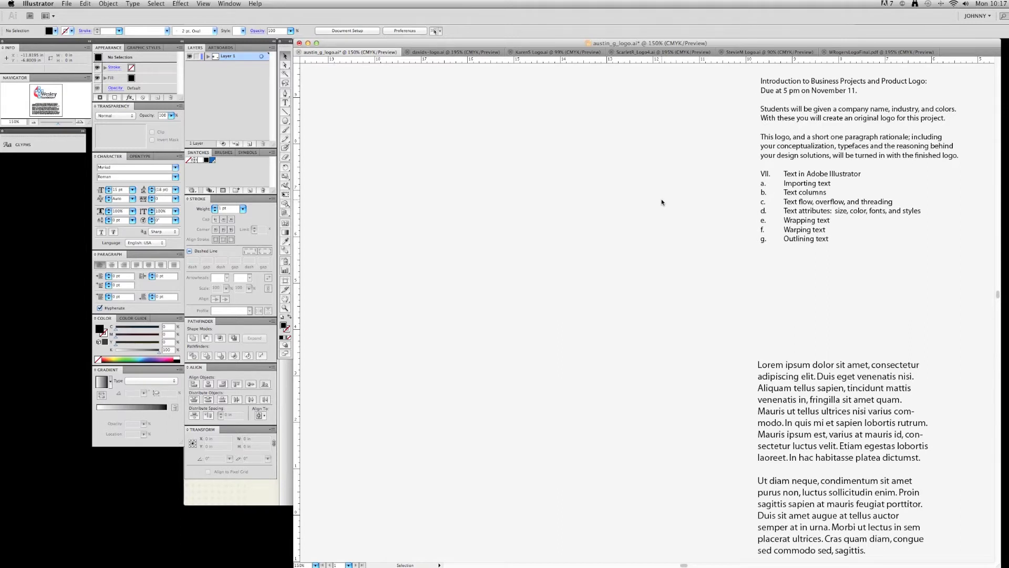
double_click(815, 415)
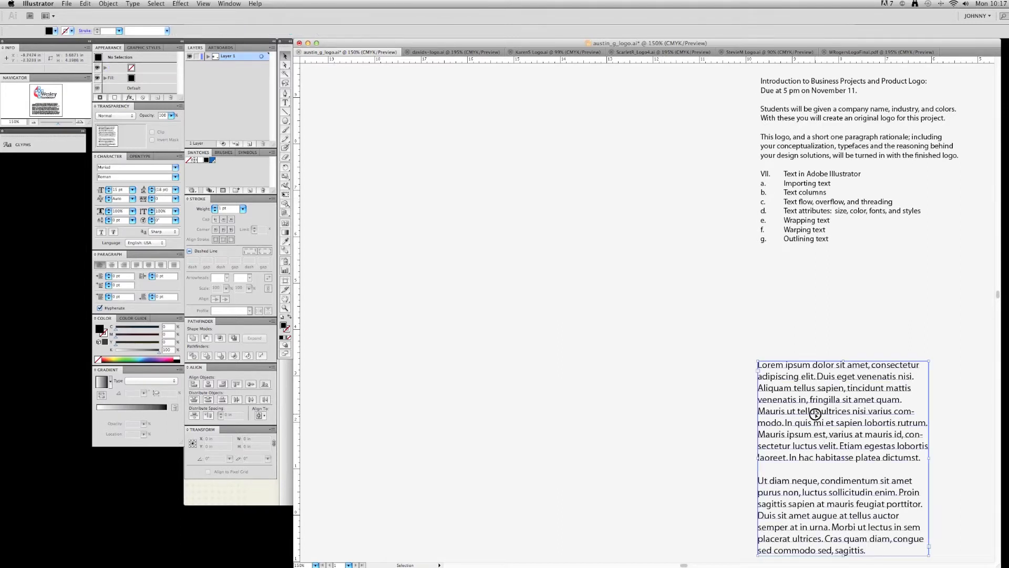
key(super+a)
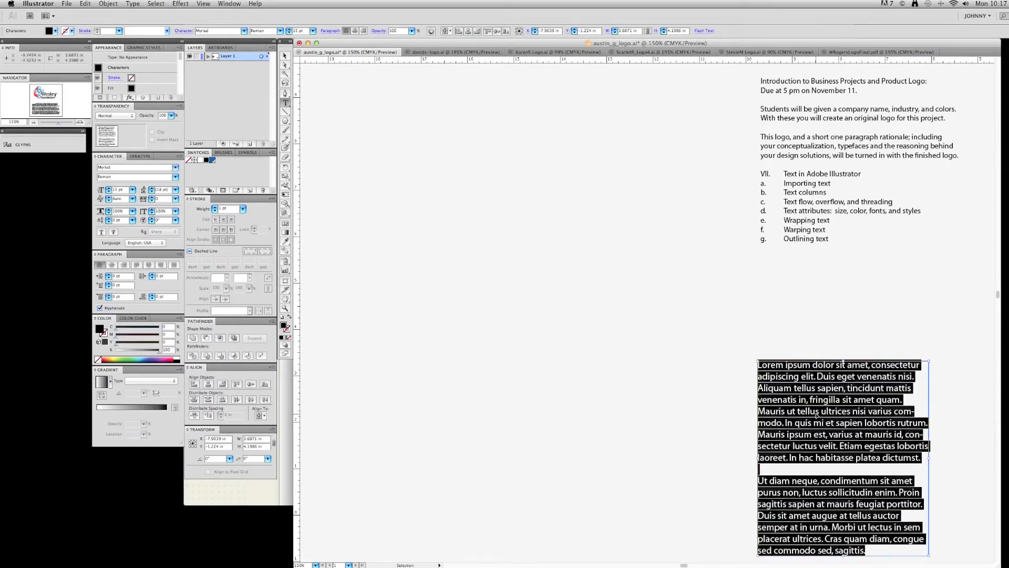
click(285, 56)
click(402, 142)
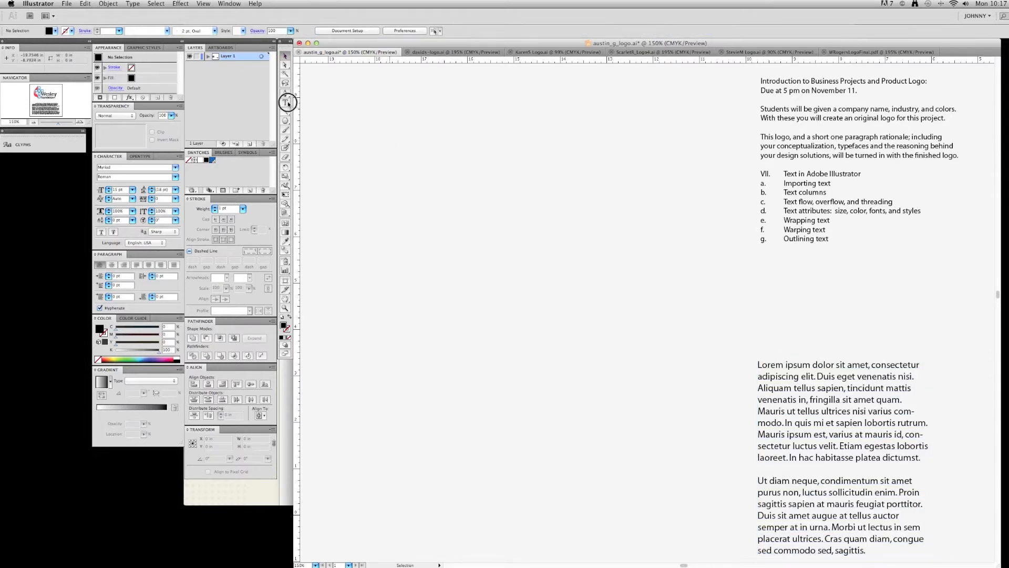
Step: Create point type in the empty canvas area beside the project notes and paste the lorem ipsum text into it
click(285, 102)
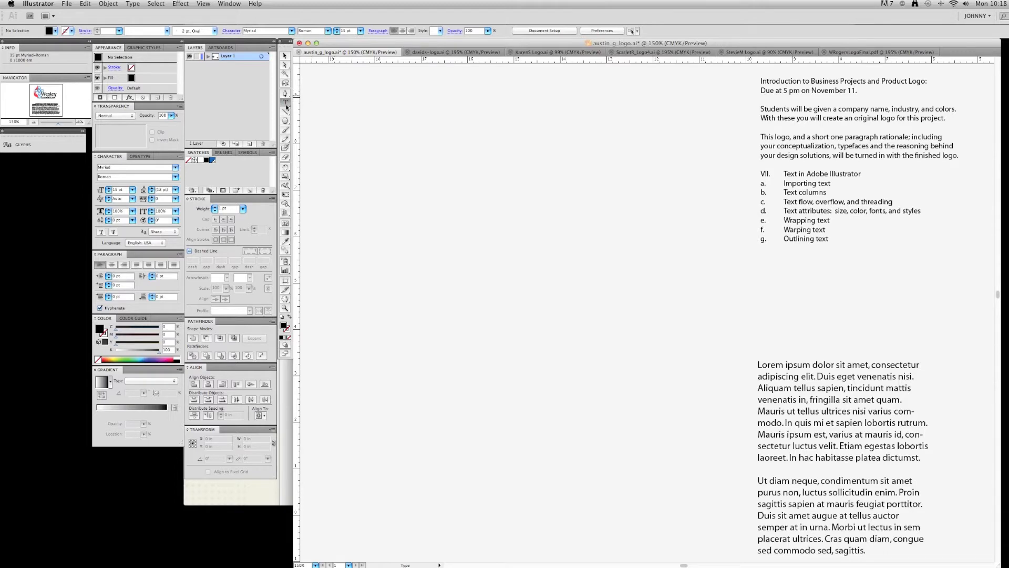
click(355, 90)
key(super+v)
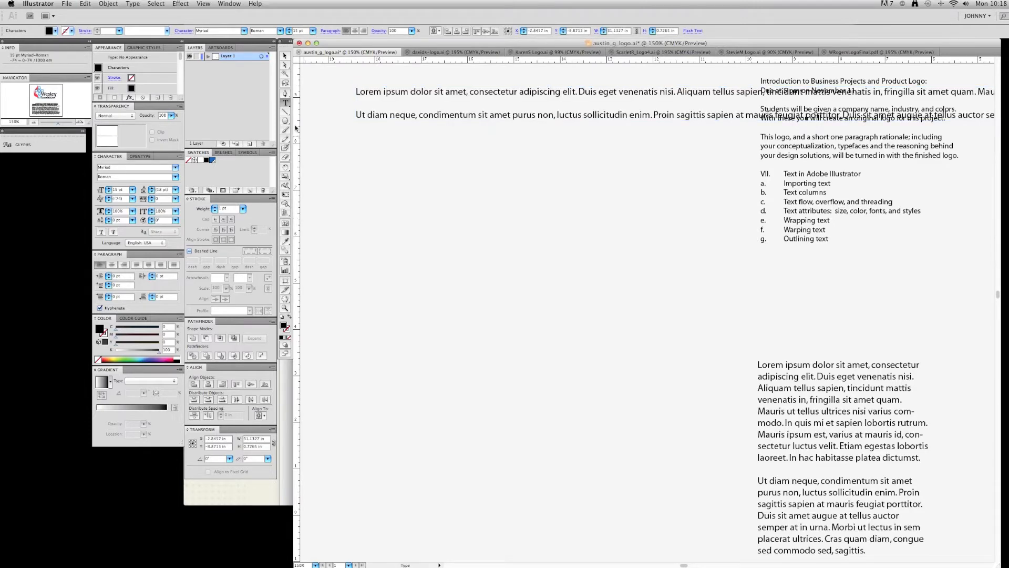
click(284, 56)
Step: Move the pasted point text up above the project notes, clear of all the other text
drag(553, 95, 531, 71)
key(space)
drag(608, 123, 642, 286)
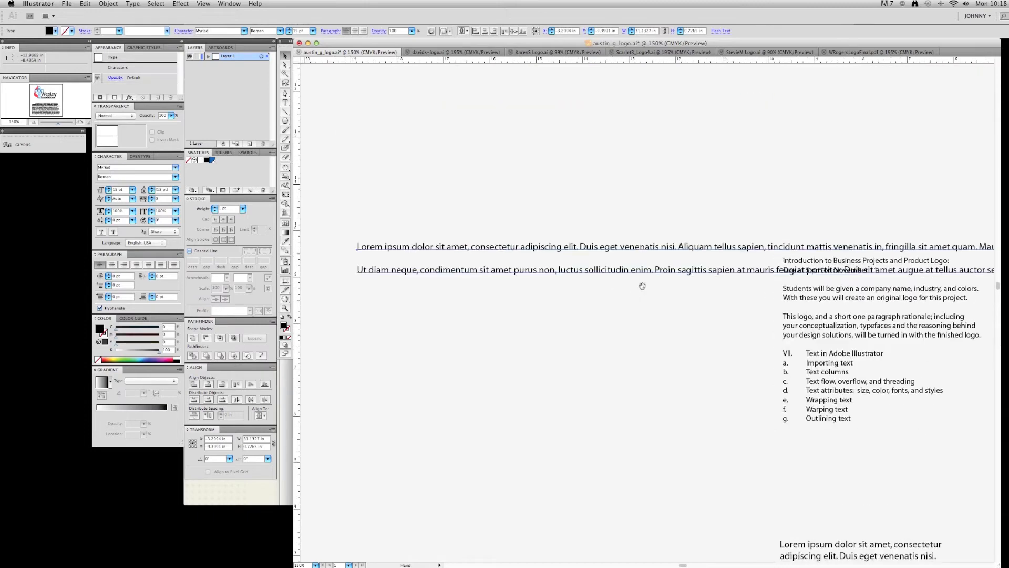
drag(640, 248, 565, 156)
key(super+minus)
key(super+minus)
key(super+minus)
drag(727, 297, 562, 301)
key(super+shift+a)
drag(625, 266, 619, 188)
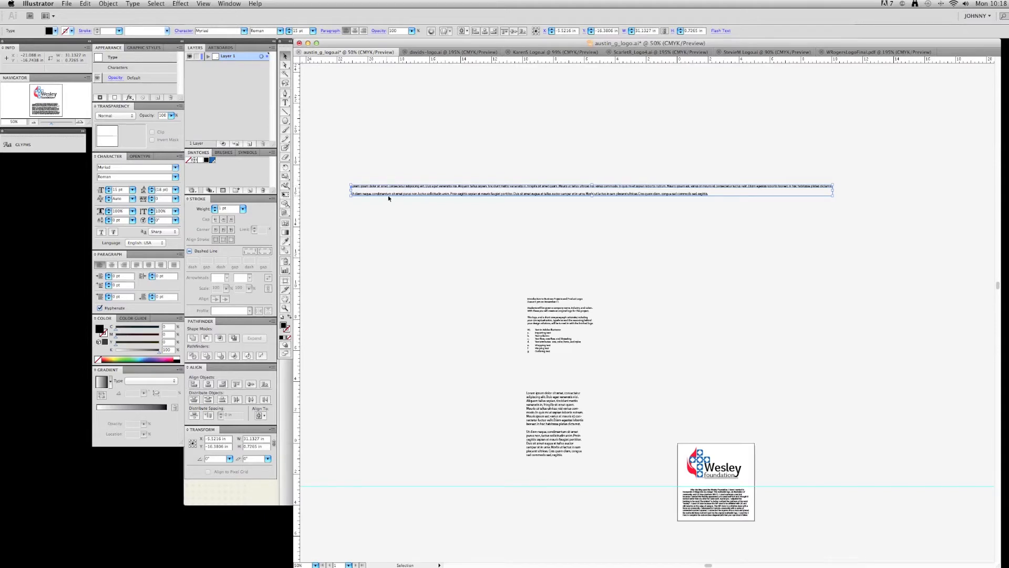
Step: Undo the moves of the long point text and remove the pasted text from the canvas
click(405, 216)
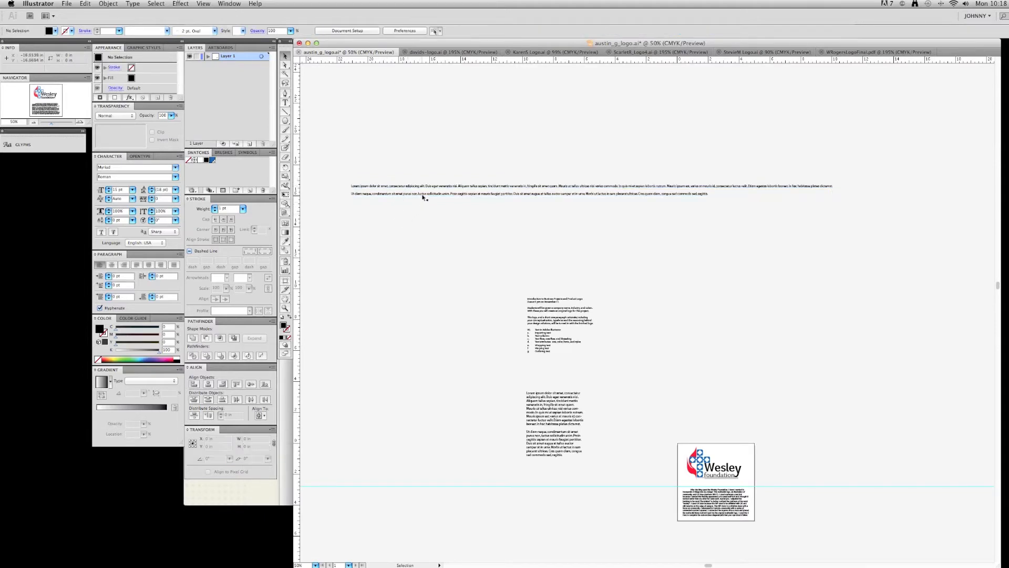
click(422, 195)
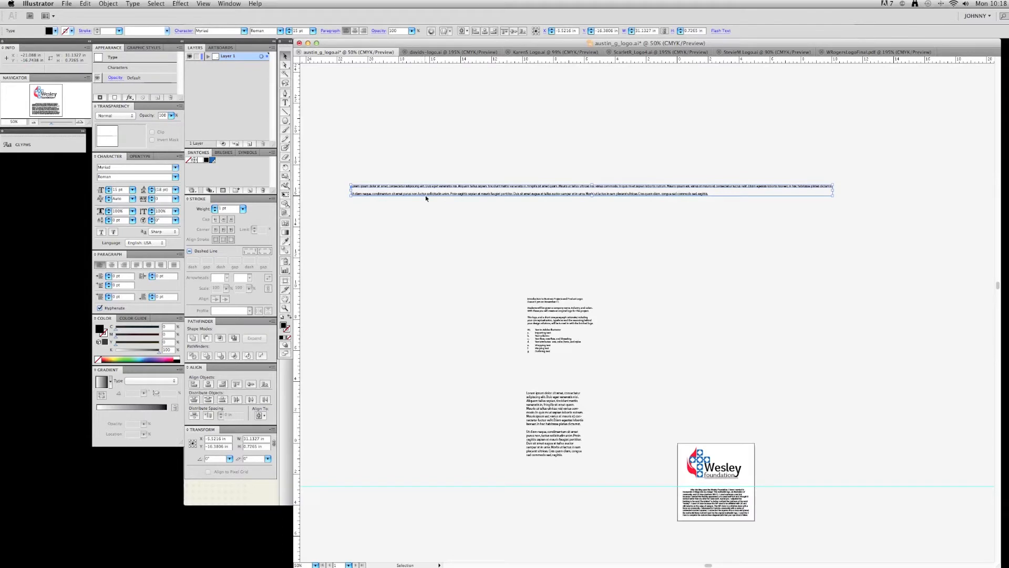
key(super+z)
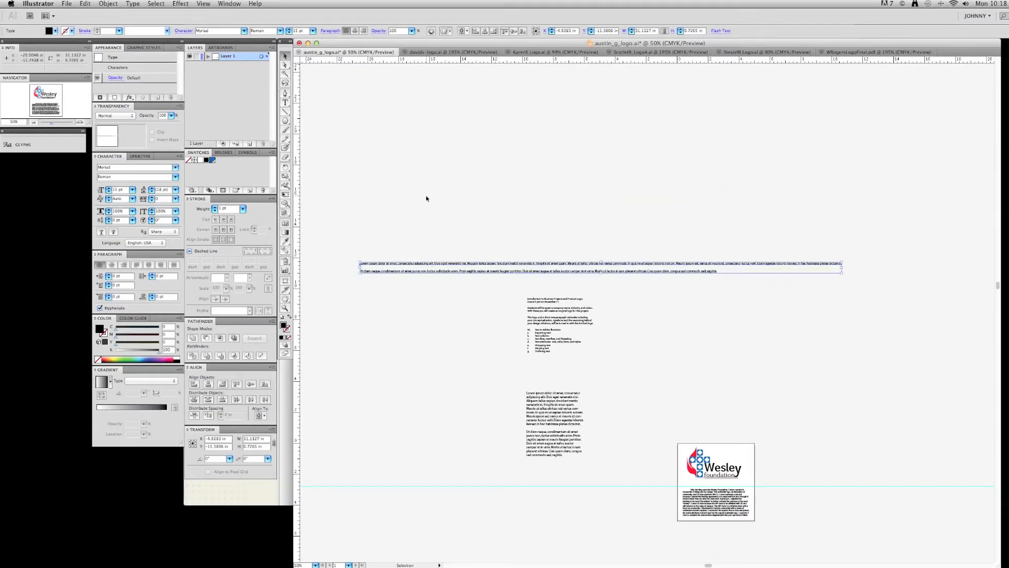
key(super+z)
key(super+z)
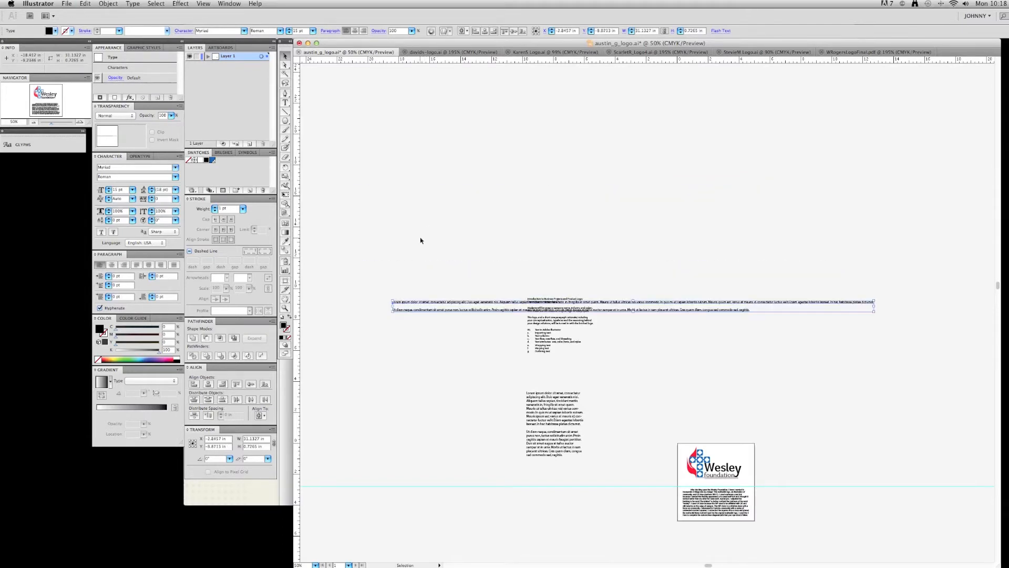
key(super+z)
click(286, 58)
key(Delete)
key(super+z)
click(423, 340)
Step: Draw an area type box about 3.86 in wide and 5.62 in tall beside the notes and paste the lorem ipsum text into it
key(z)
drag(395, 284, 601, 458)
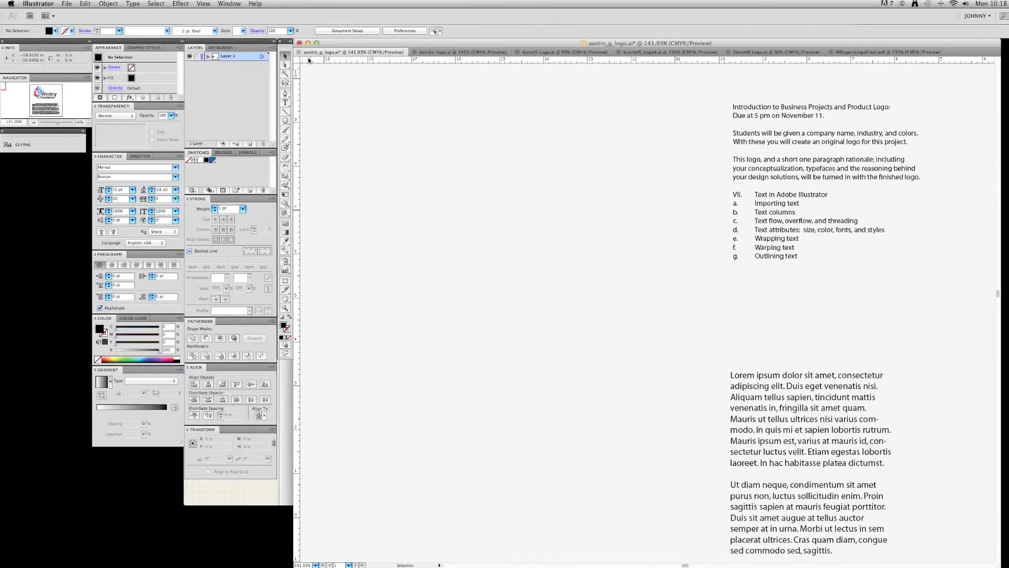
click(285, 103)
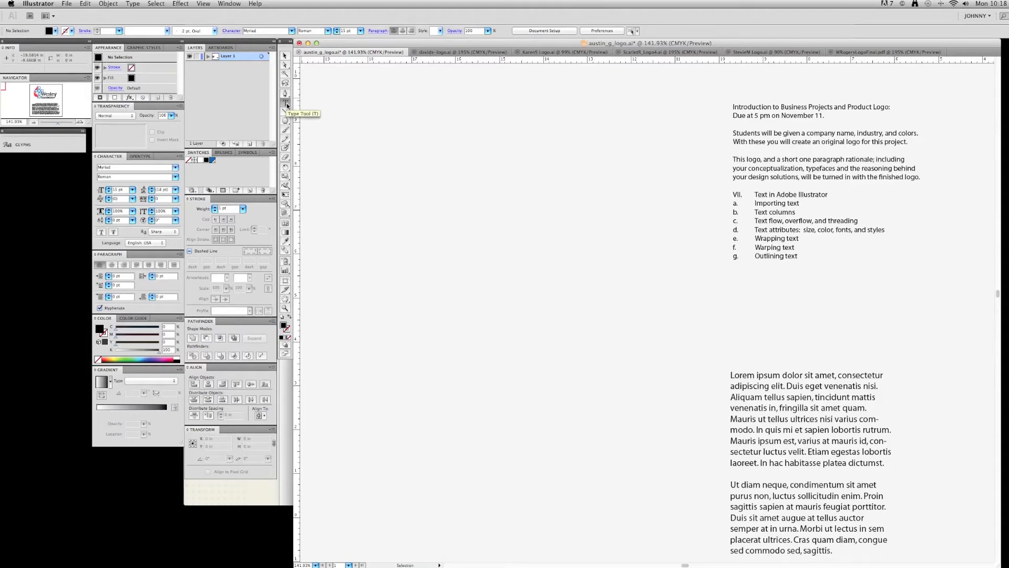
drag(397, 123, 566, 369)
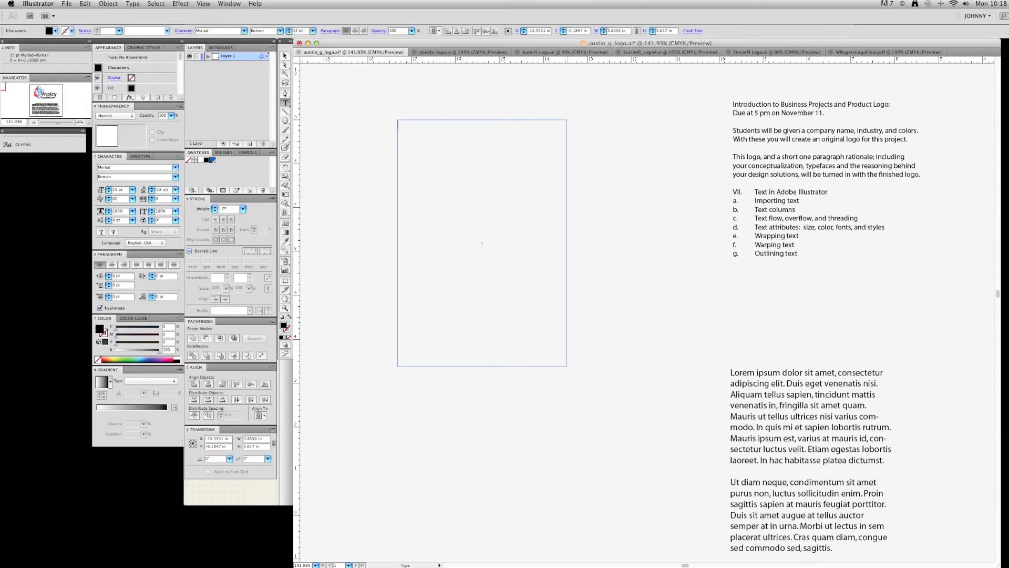
text(Lorem ipsum dolor sit amet, consectetur adipiscing elit. Duis eget venenatis nisi. Aliquam tellus sapien, tincidunt mattis venenatis in, fringilla sit amet quam. Mauris ut tellus ultrices nisi varius commodo. In quis mi et sapien lobortis rutrum. Mauris ipsum est, varius at mauris id, consectetur luctus velit. Etiam egestas lobortis laoreet. In hac habitasse platea dictumst.  Ut diam neque, condimentum sit amet purus non, luctus sollicitudin enim. Proin sagittis sapien at mauris feugiat porttitor. Duis sit amet augue at tellus auctor semper at in urna. Morbi ut lectus in sem placerat ultrices. Cras quam diam, congue sed commodo sed, sagittis.)
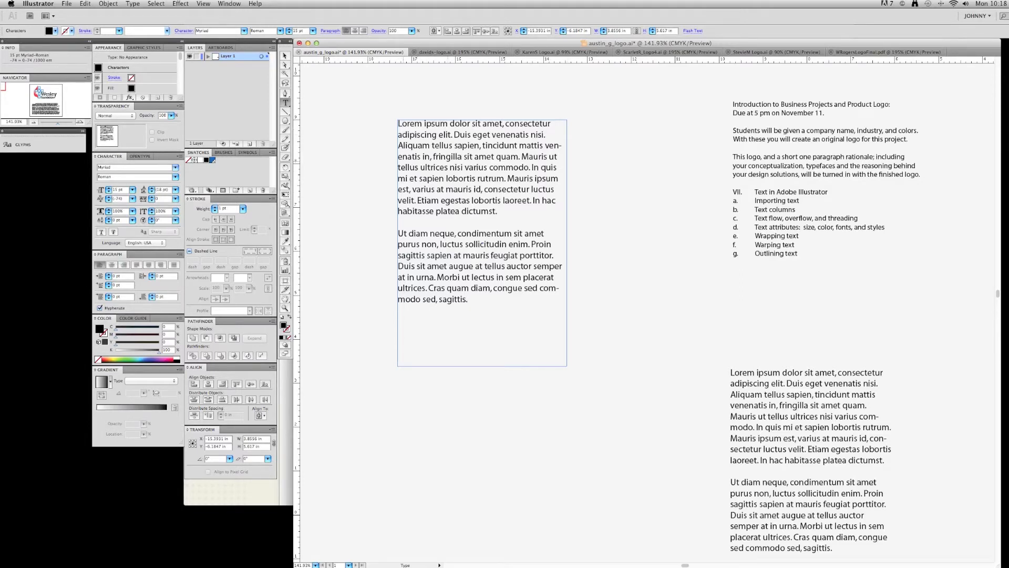
Step: Resize the new text area to about 3.61 by 4.88 in and move it slightly up and to the left
click(284, 55)
mouse_move(483, 366)
mouse_down()
mouse_move(483, 299)
mouse_move(483, 332)
mouse_up()
mouse_move(565, 225)
mouse_down()
mouse_move(514, 223)
mouse_move(563, 228)
mouse_up()
click(547, 368)
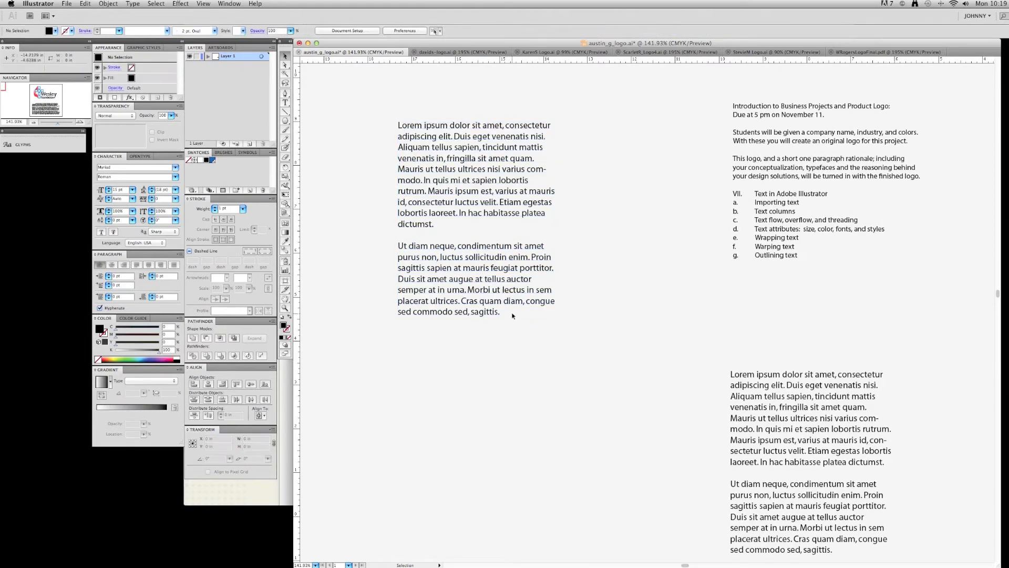
click(513, 305)
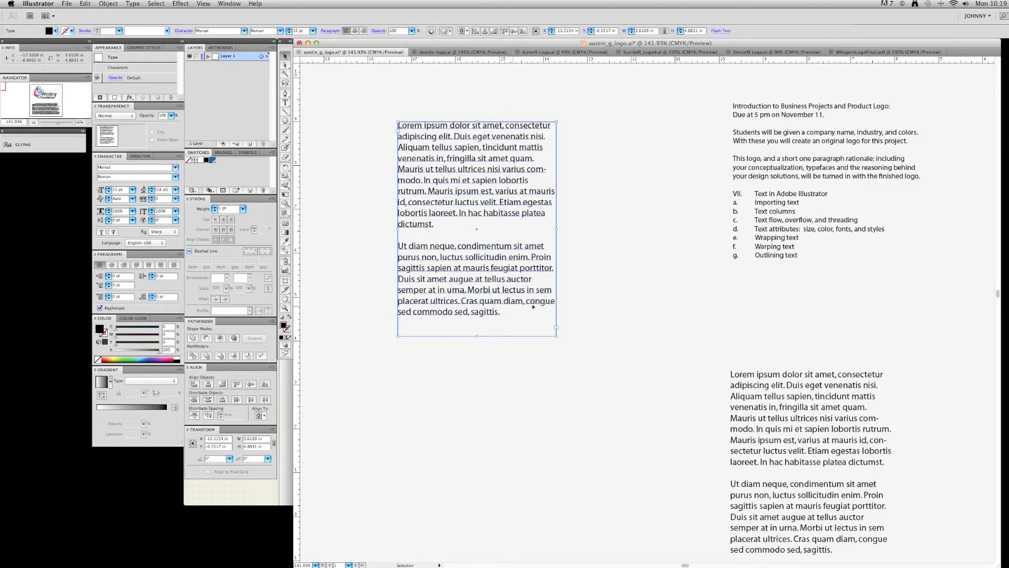
drag(506, 262, 485, 240)
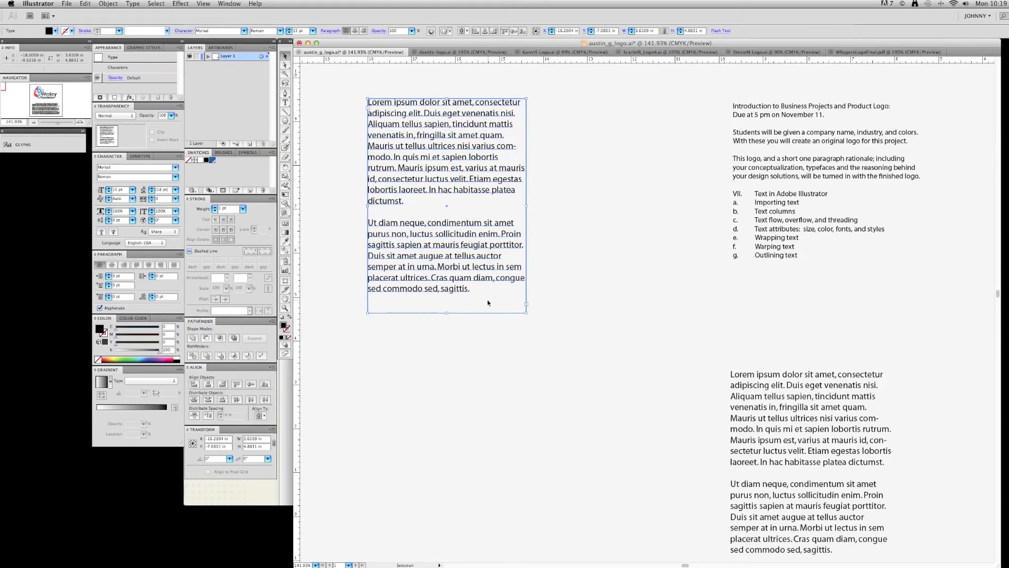
Step: Shrink the text area to about 2.61 by 3.53 in, so that its second paragraph overflows
drag(447, 312, 446, 247)
drag(527, 173, 482, 173)
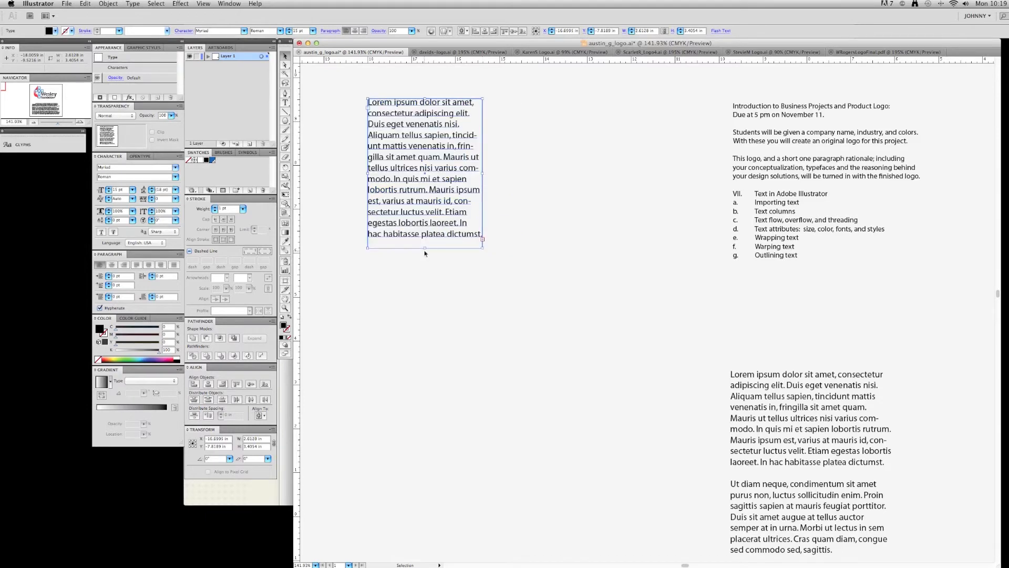
drag(425, 247, 425, 253)
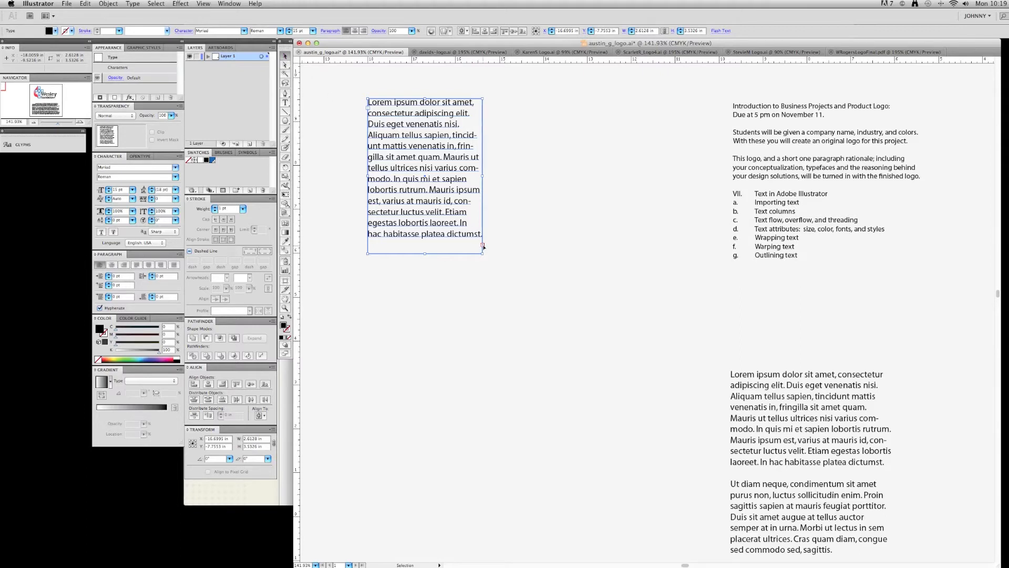
Step: Thread the overflow text into a second text area of the same size, directly to the right of the first
key(t)
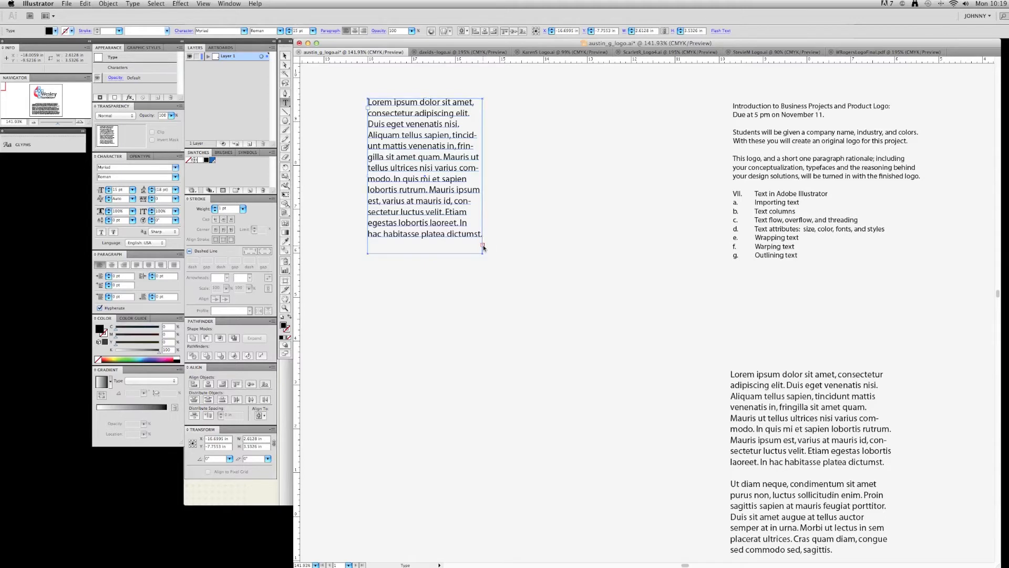
click(482, 245)
click(489, 99)
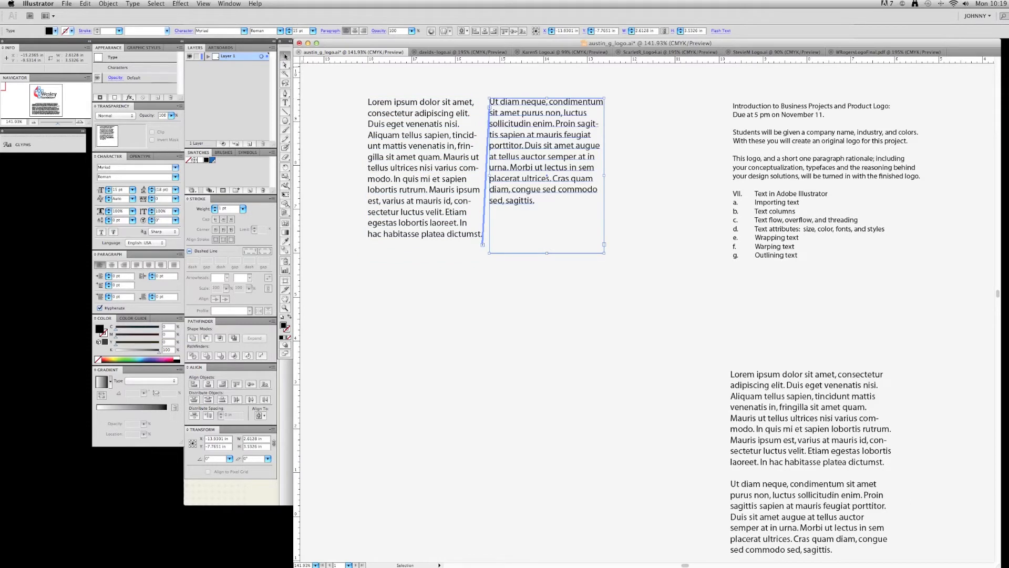
Step: Move the threaded second column away to the right and narrow it to about 2.21 in
click(535, 195)
click(535, 195)
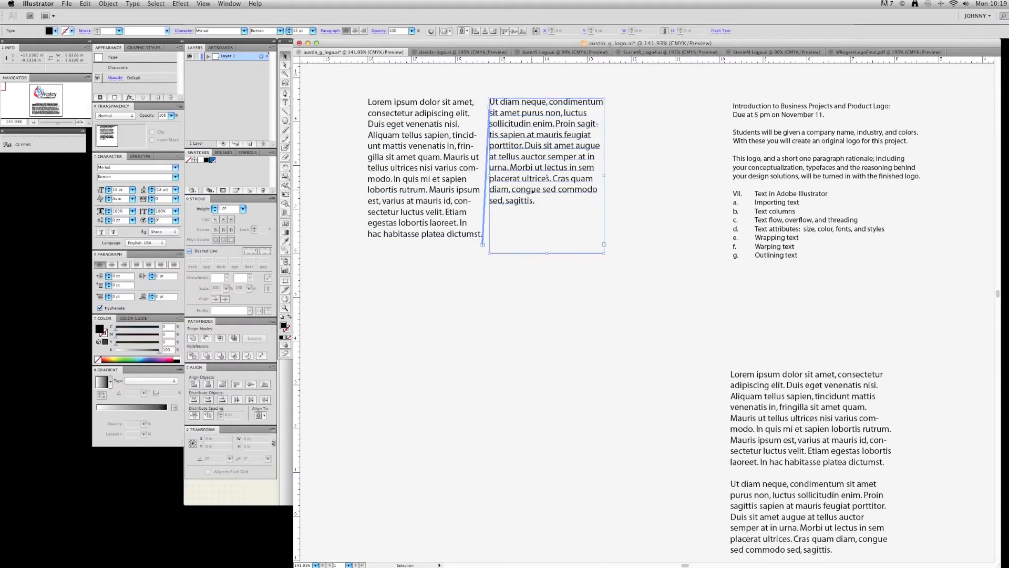
click(453, 196)
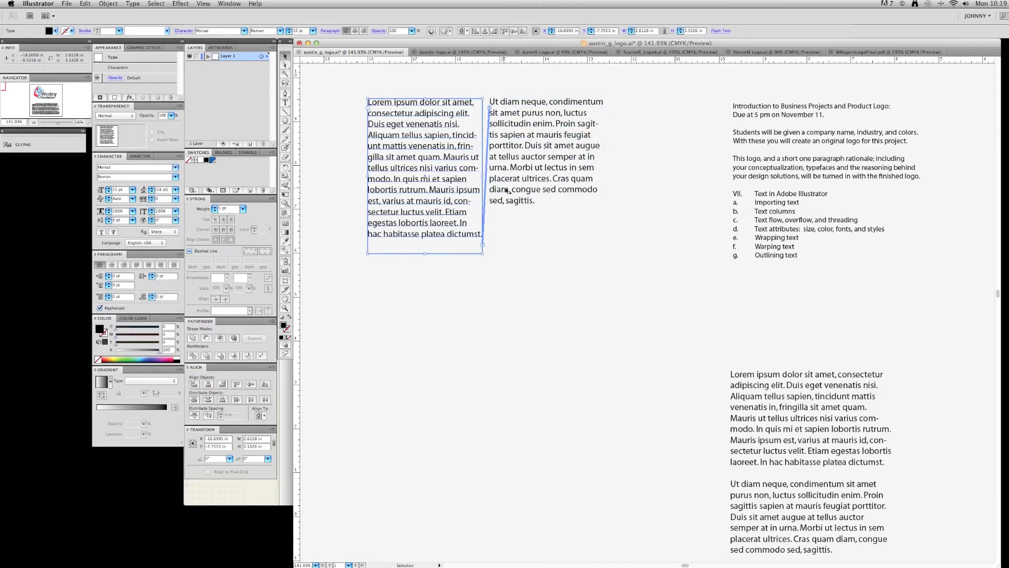
click(506, 190)
drag(507, 192, 552, 190)
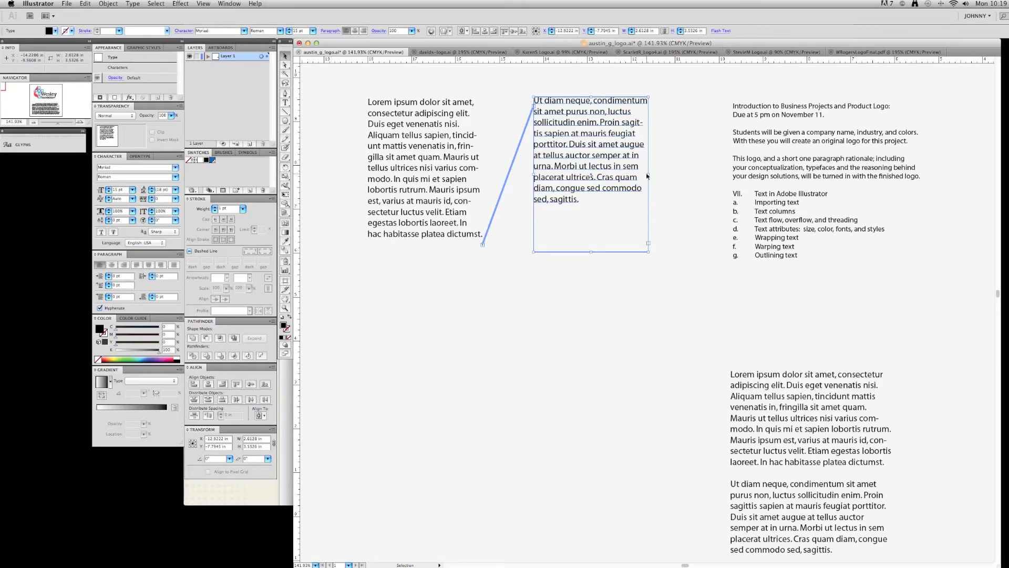
drag(648, 174, 631, 174)
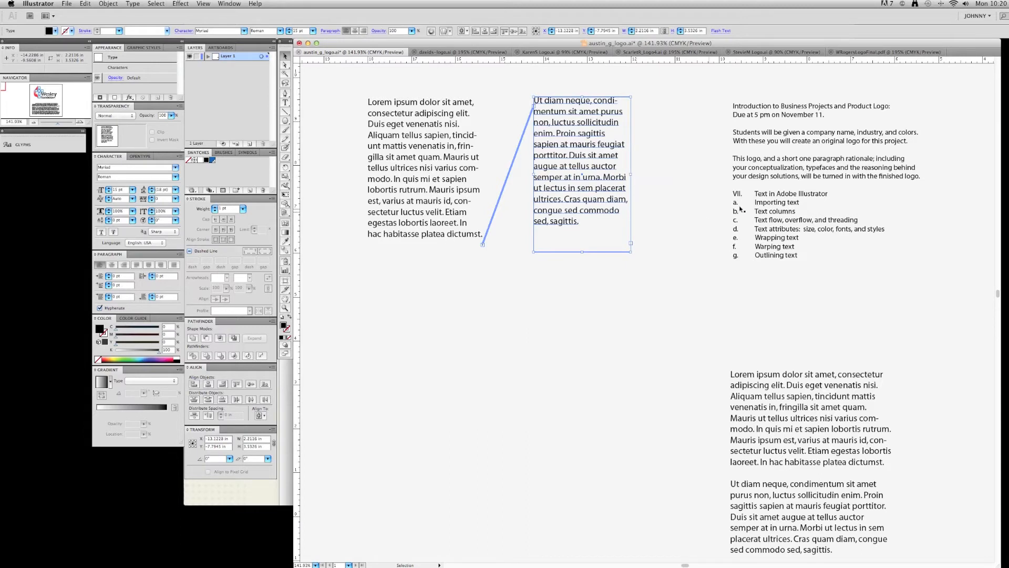
Step: Delete the threaded second text column
click(683, 247)
click(594, 181)
click(493, 289)
double_click(590, 204)
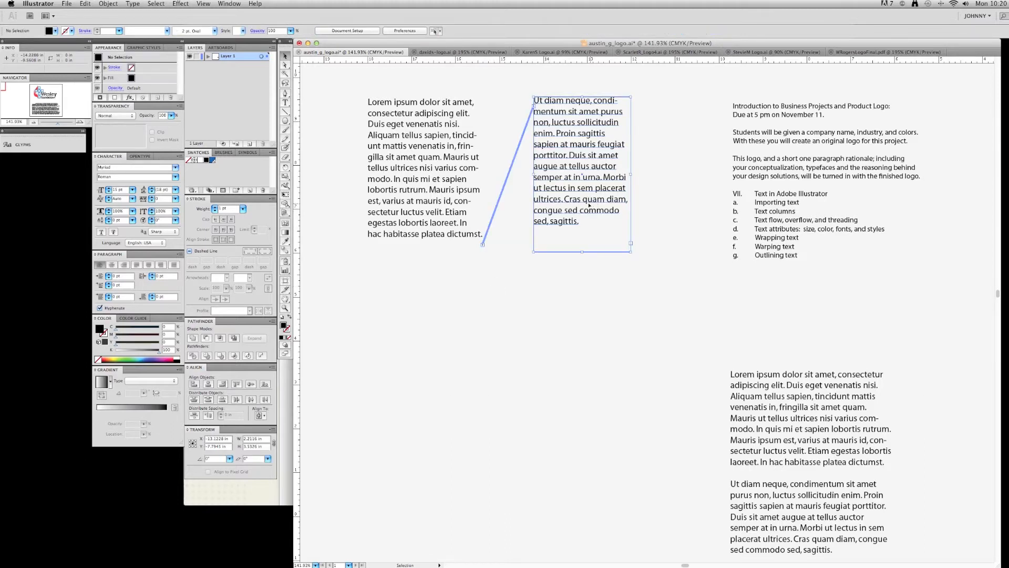
key(Delete)
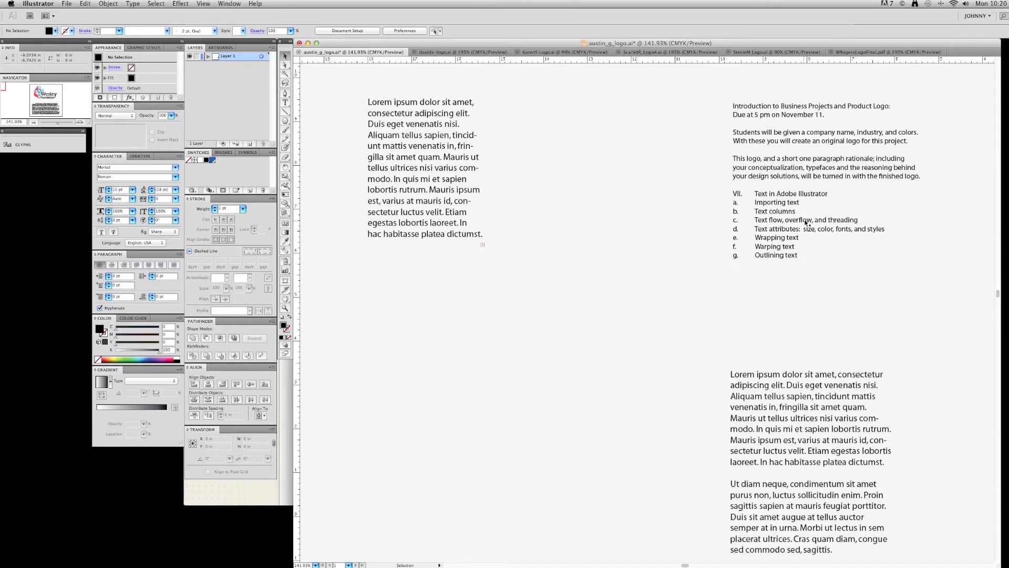
Step: Load the first column's overflow text again and place it as a threaded column immediately to its right
click(393, 158)
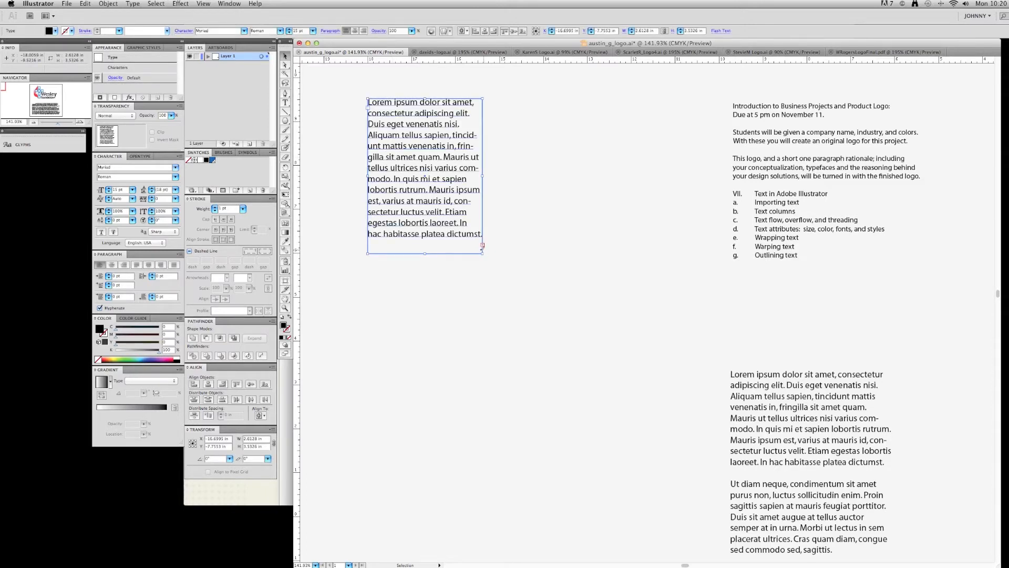
click(482, 246)
click(486, 101)
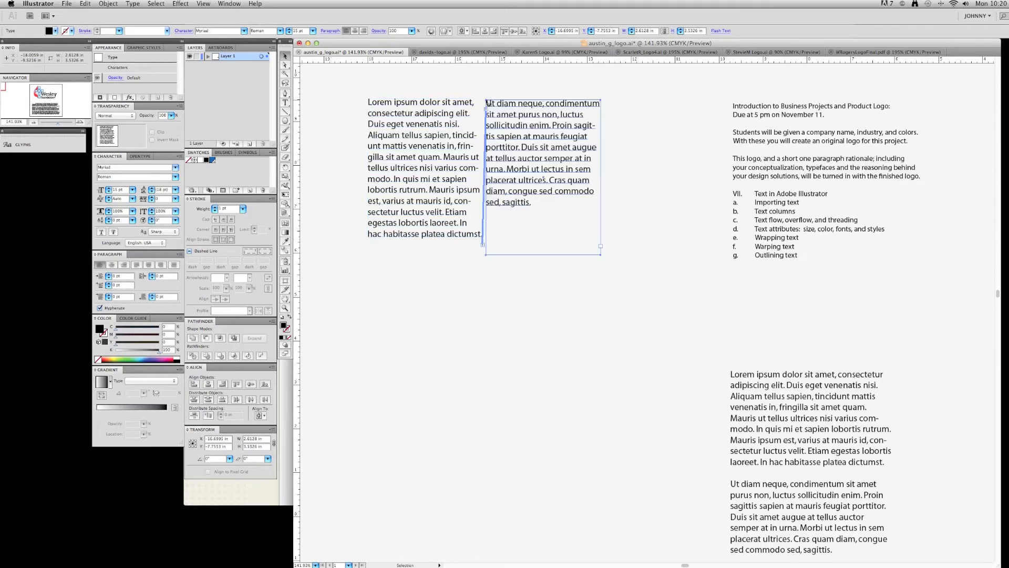
click(459, 289)
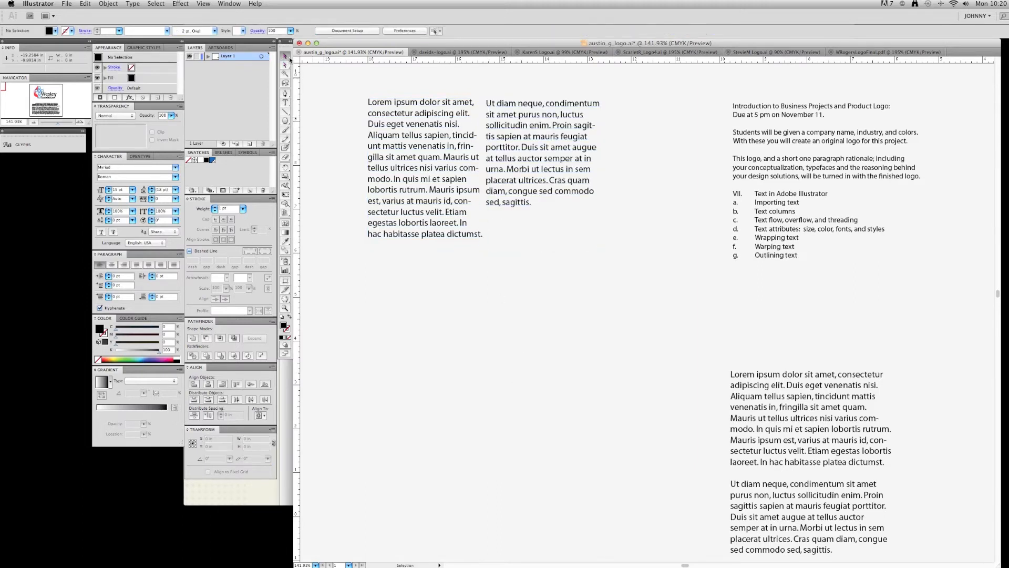
Step: Draw a black hexagon about 4.22 in wide and 3.65 in tall below the text and move it over the two columns
click(286, 120)
drag(434, 396, 483, 316)
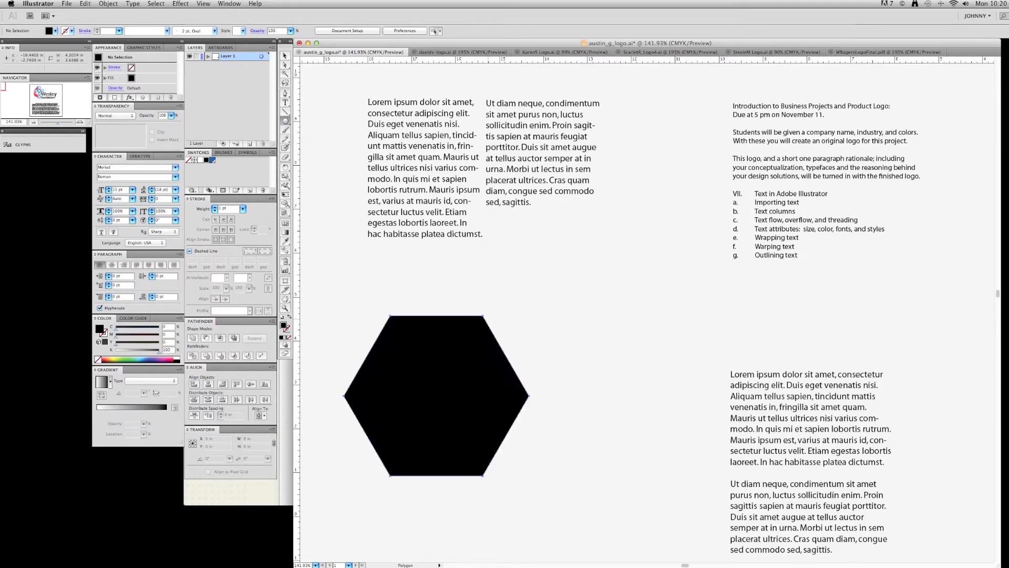
click(285, 56)
click(462, 412)
drag(461, 412, 494, 272)
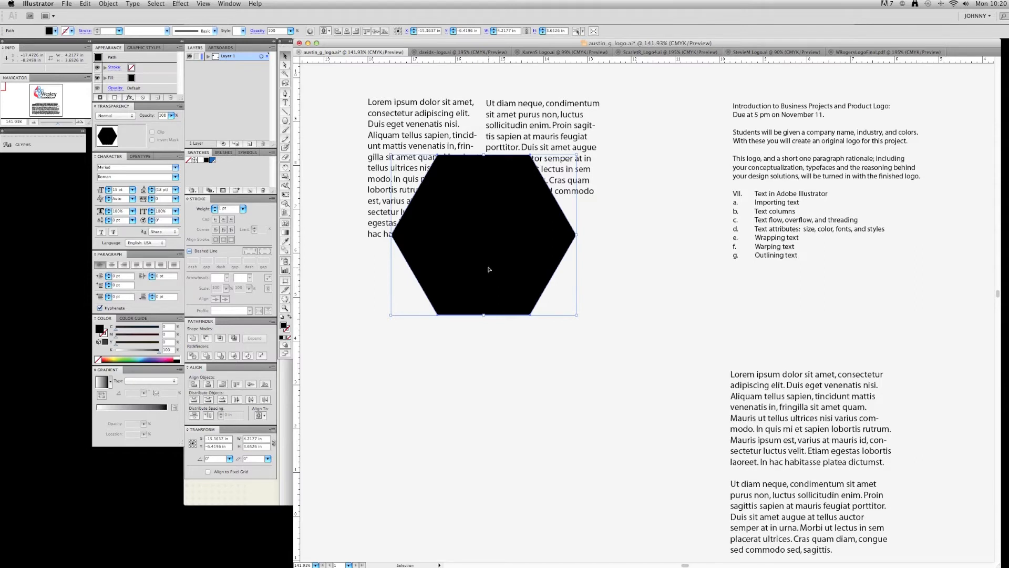
Step: Apply a text wrap to the black hexagon so the two text columns flow around it
click(132, 4)
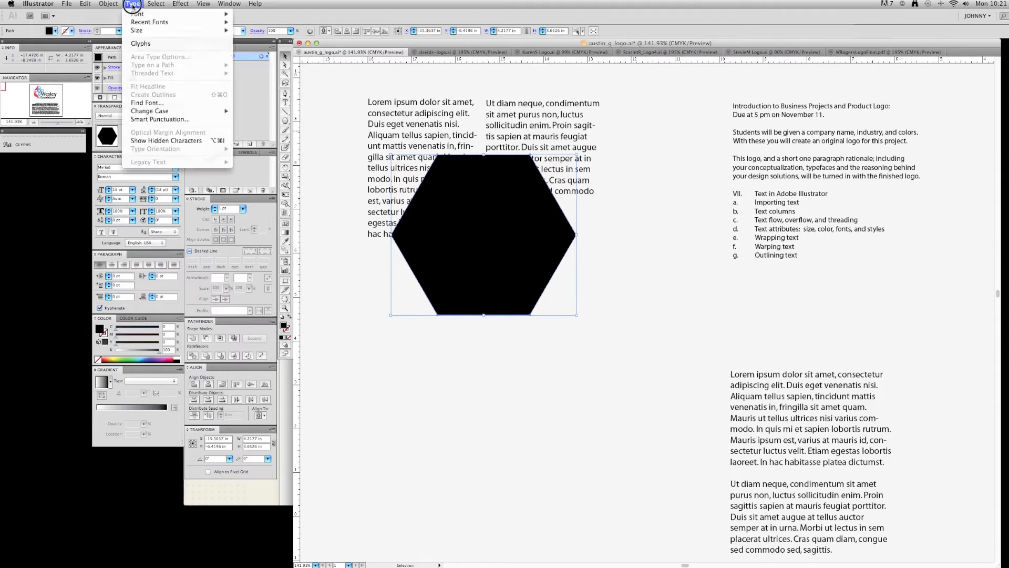
mouse_move(118, 6)
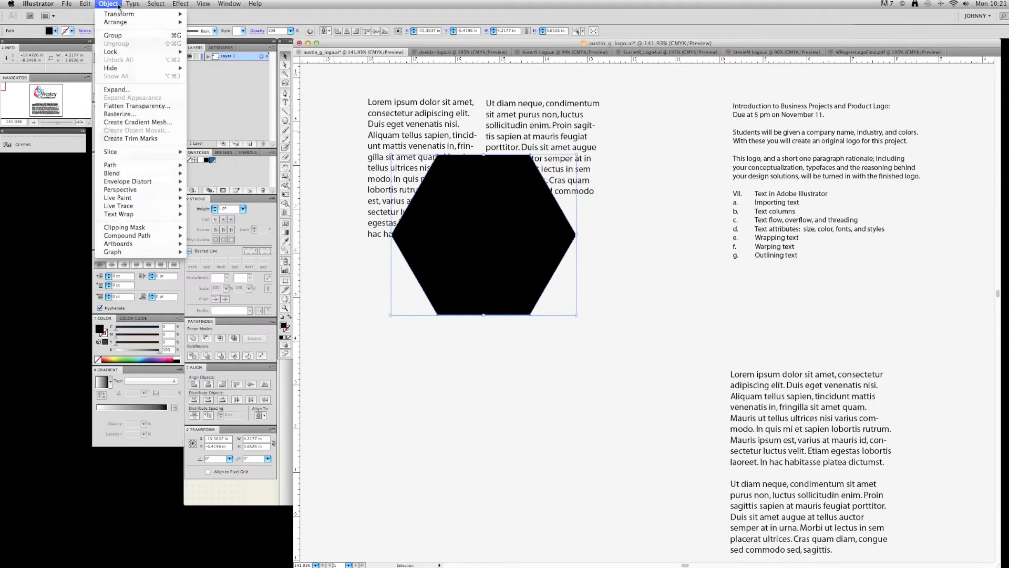
mouse_move(126, 214)
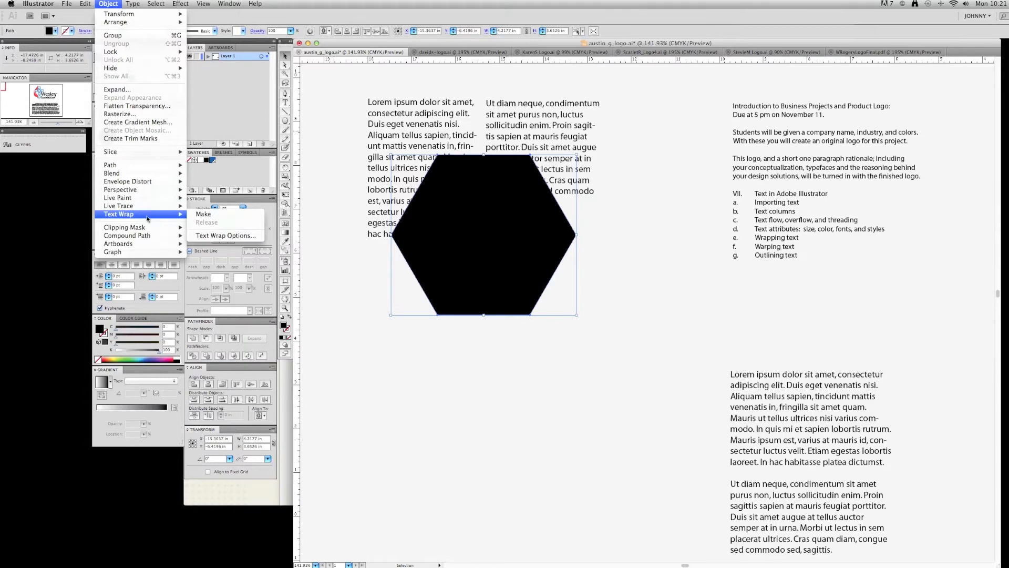
click(219, 216)
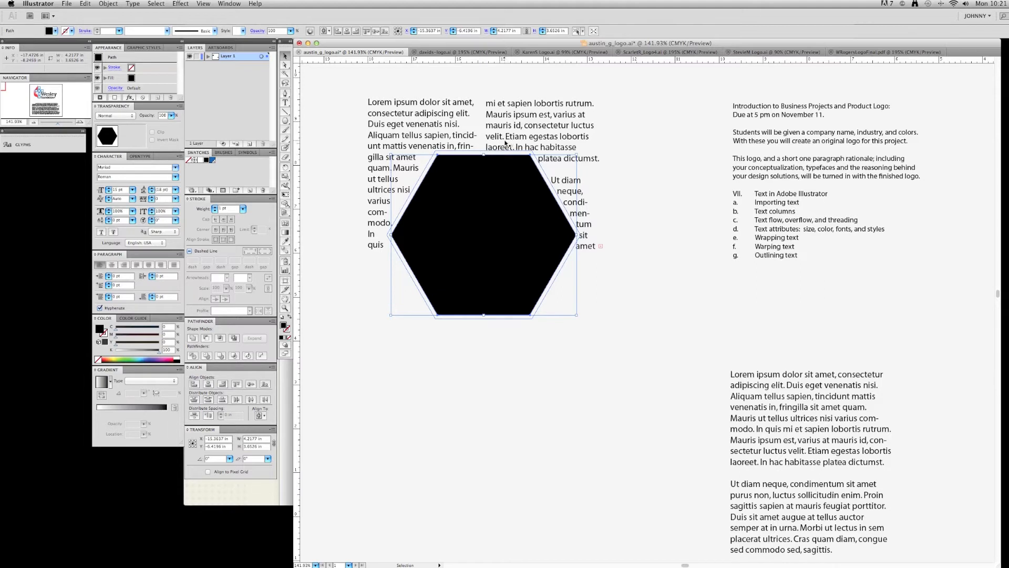
Step: Stretch both threaded text columns downward past the hexagon to about 5.82 in tall
click(444, 138)
shift+click(484, 129)
drag(484, 253, 479, 355)
click(496, 389)
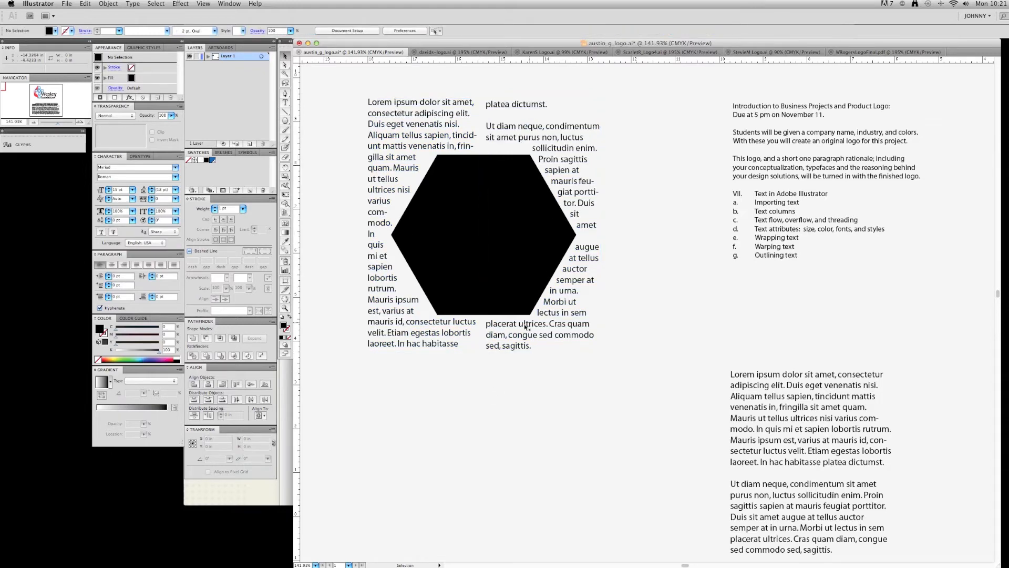
Step: Open the hexagon's text wrap options and turn on the preview
click(478, 227)
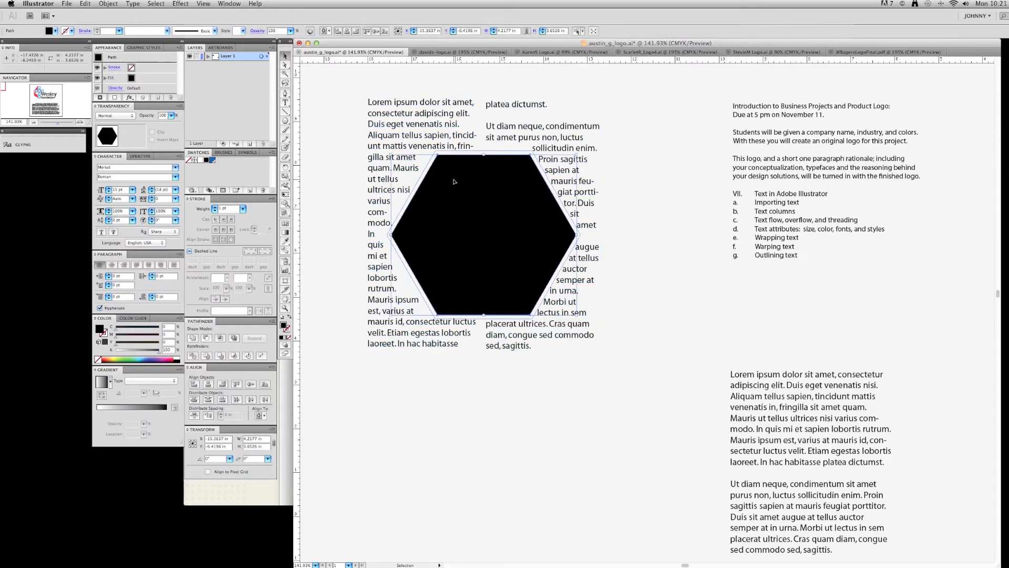
click(117, 4)
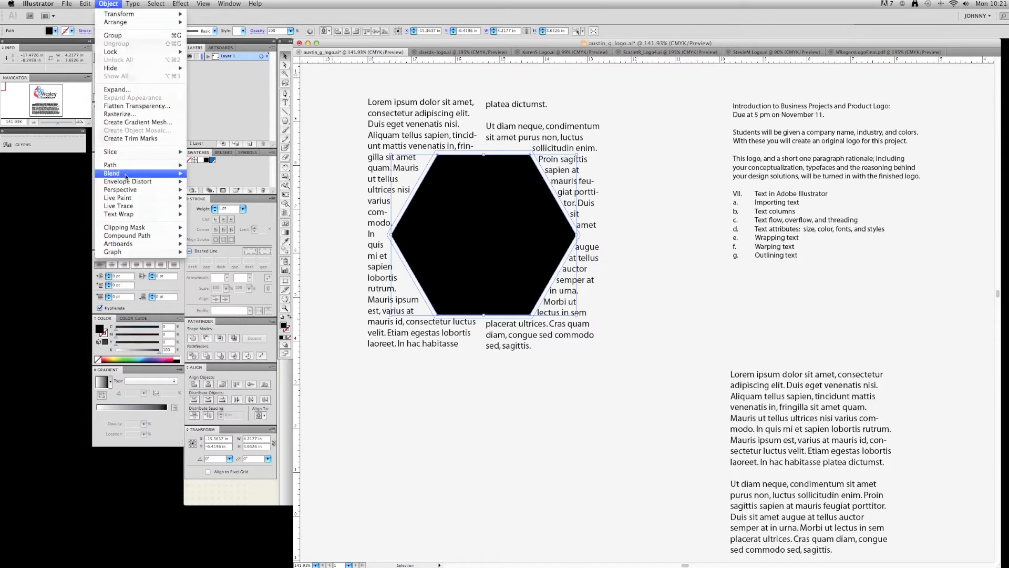
mouse_move(156, 216)
click(226, 235)
click(499, 199)
click(594, 226)
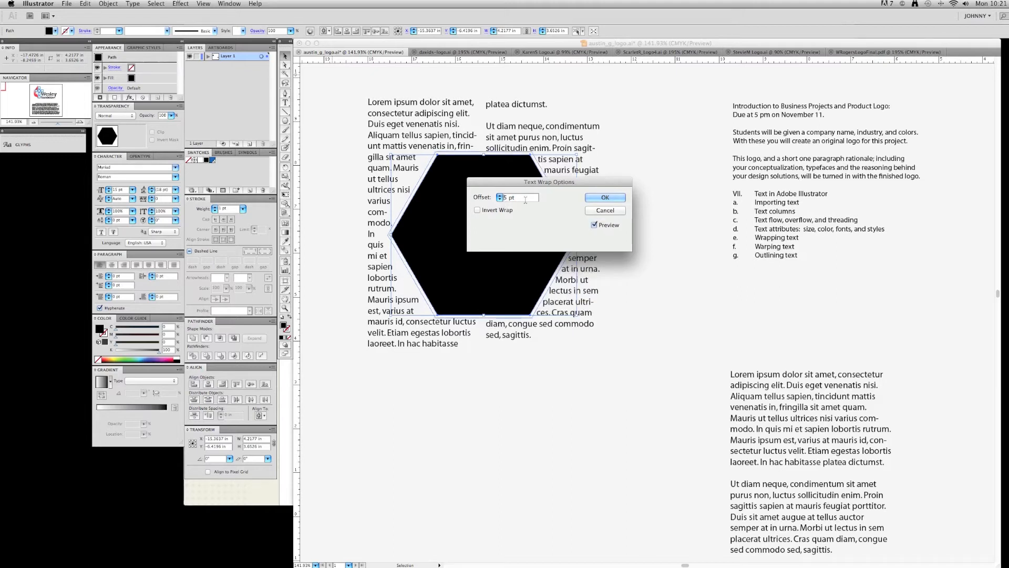
Step: Try smaller and larger wrap offsets for the hexagon and apply an offset of 7 pt
click(500, 199)
click(501, 200)
click(500, 200)
click(500, 200)
click(501, 195)
click(500, 195)
click(500, 195)
click(500, 195)
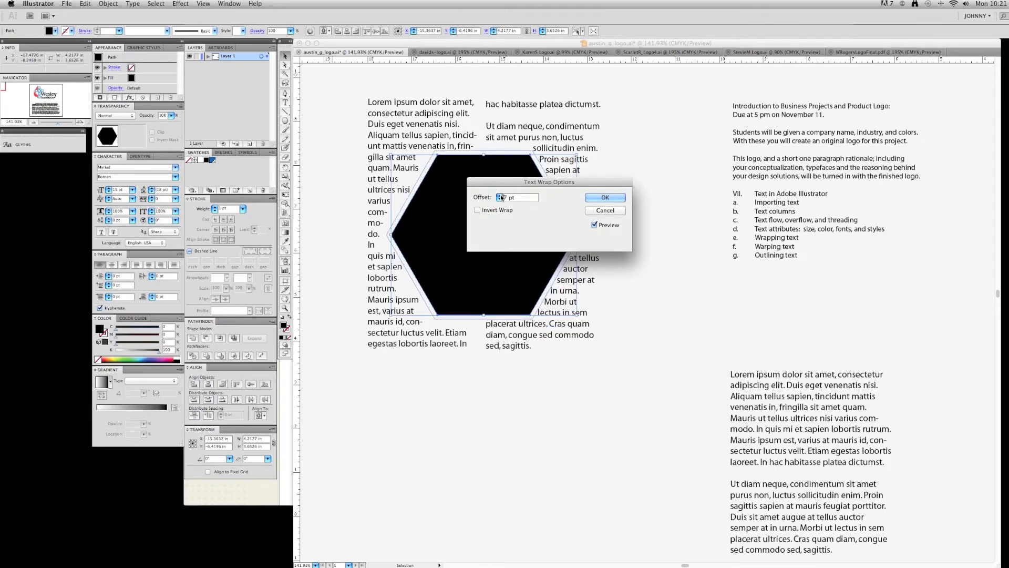
click(603, 199)
Step: Delete the black hexagon from over the text columns
click(553, 379)
click(507, 284)
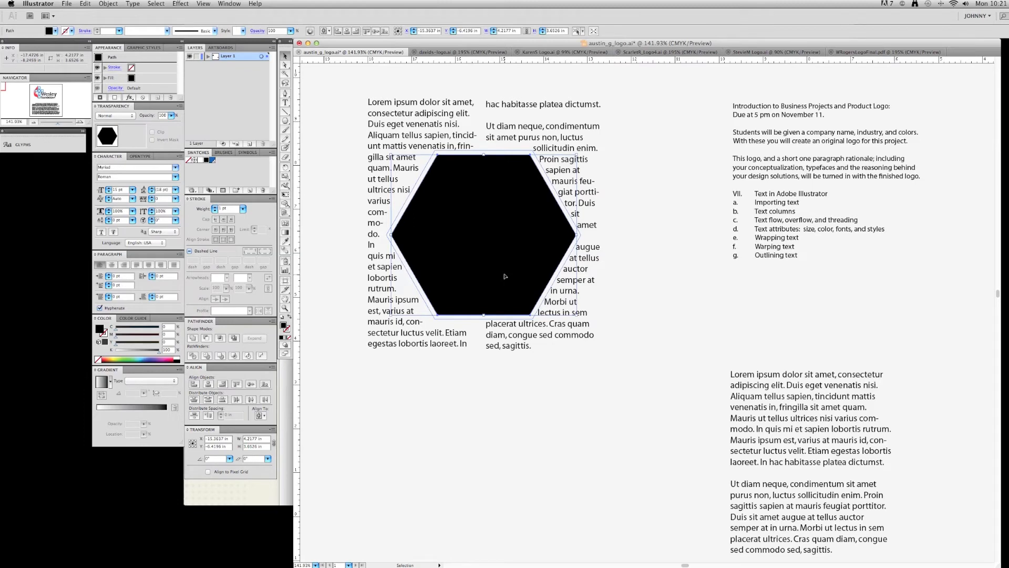
key(Delete)
Step: Delete both threaded text columns
click(561, 231)
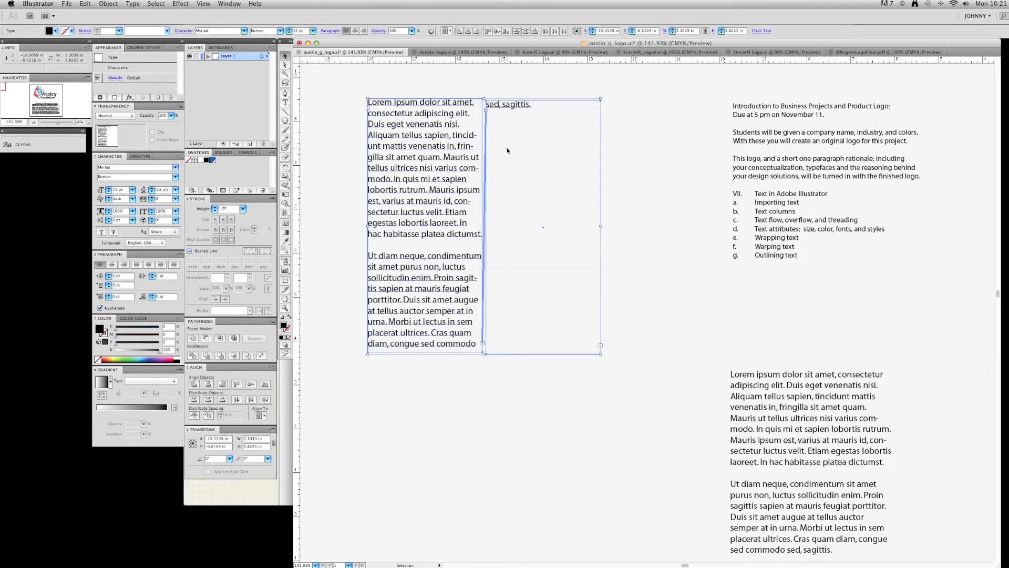
click(489, 399)
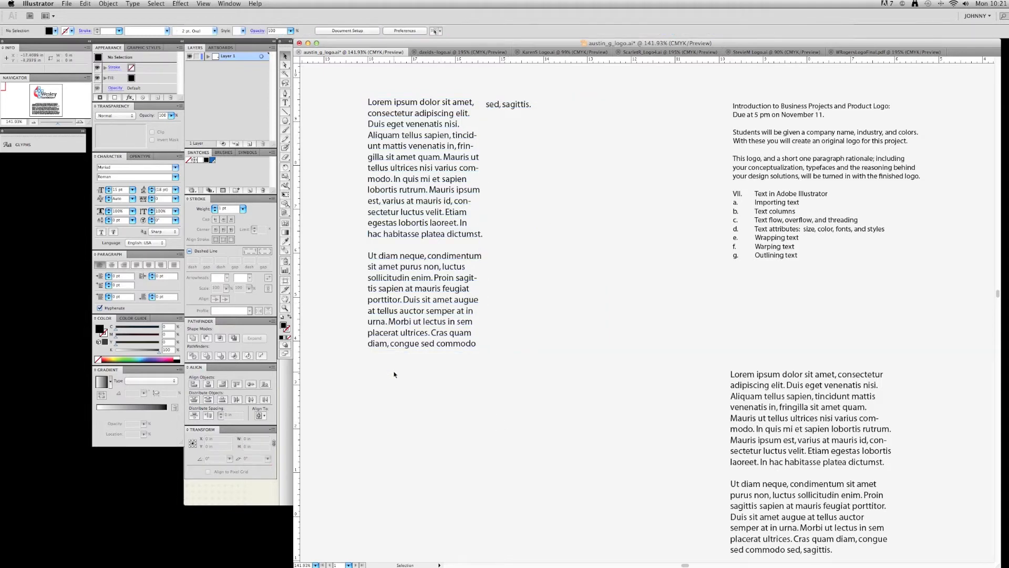
click(378, 144)
drag(353, 84, 523, 201)
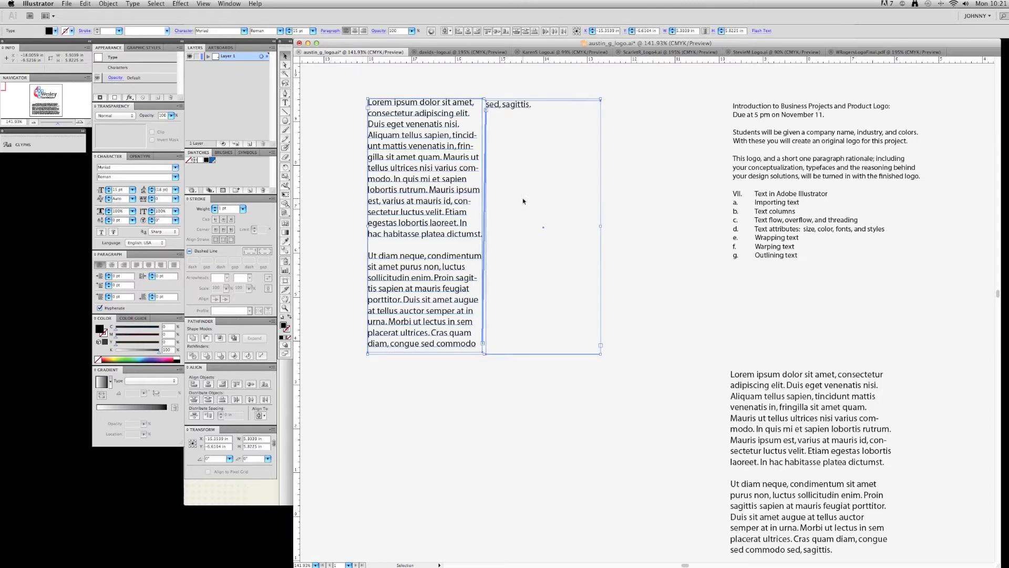
key(Delete)
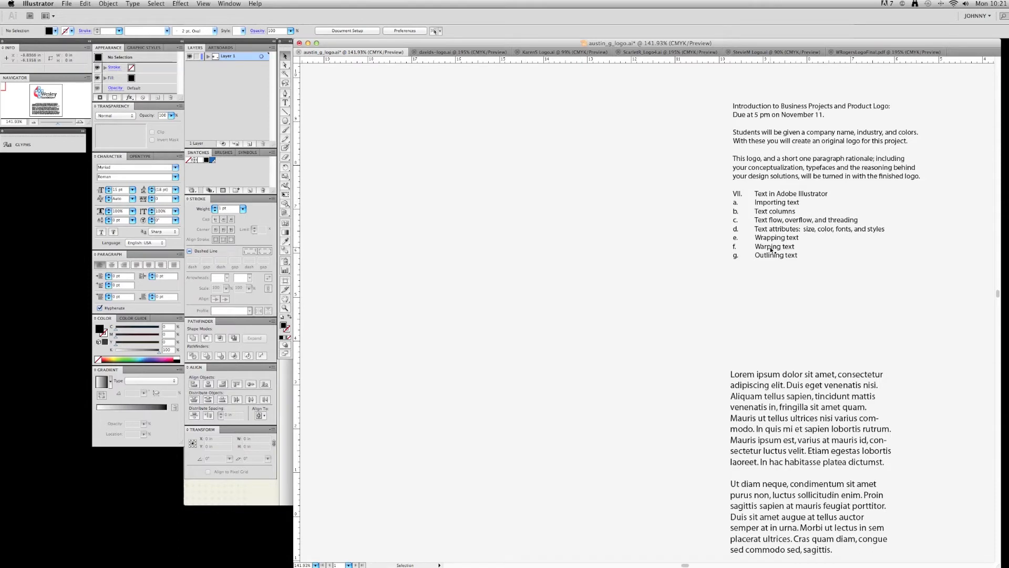
Step: Copy the words "Lorem ipsum" from the start of the remaining text block
scroll(772, 220, down, 1)
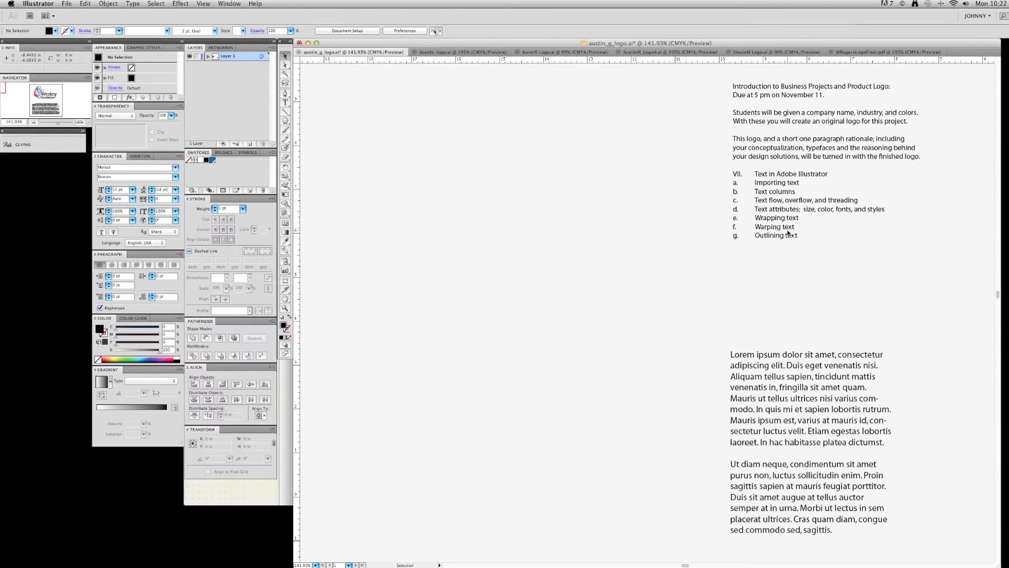
click(758, 357)
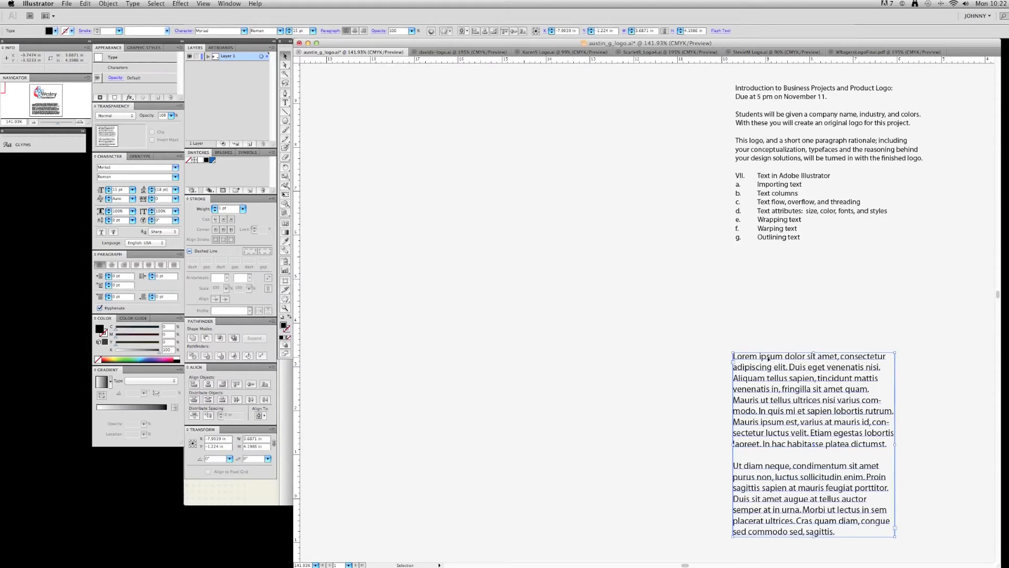
double_click(767, 358)
drag(783, 357, 705, 354)
key(super+c)
Step: Paste "Lorem ipsum" as a new line of point text in the empty area left of the outline
scroll(705, 353, down, 1)
click(284, 56)
click(286, 102)
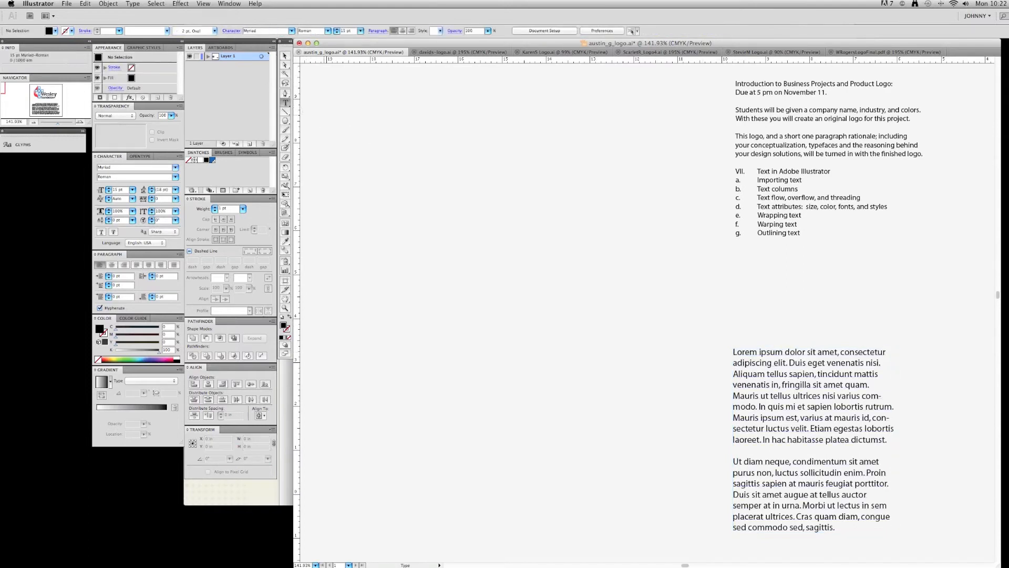
click(359, 117)
key(Escape)
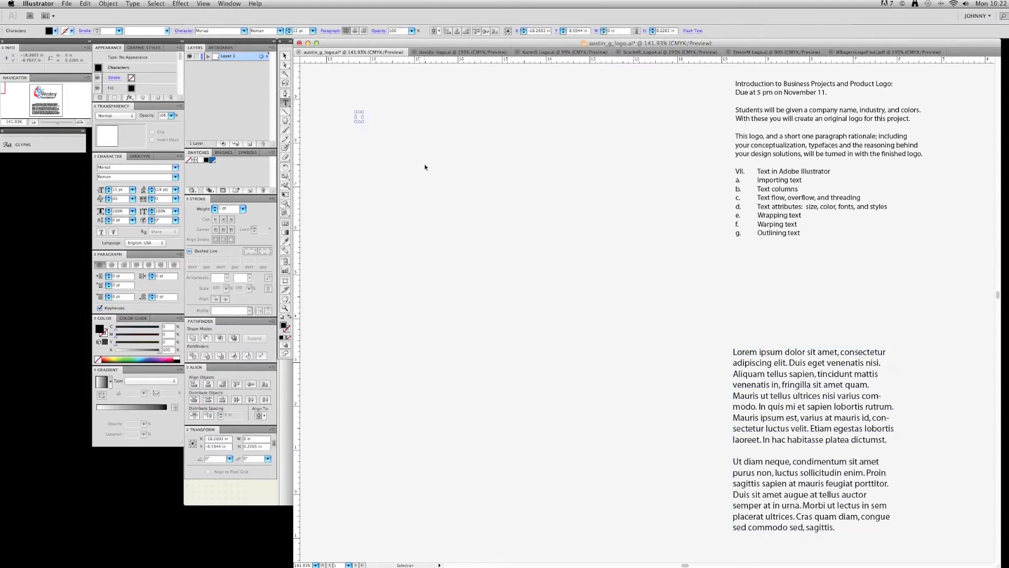
key(super+v)
click(285, 55)
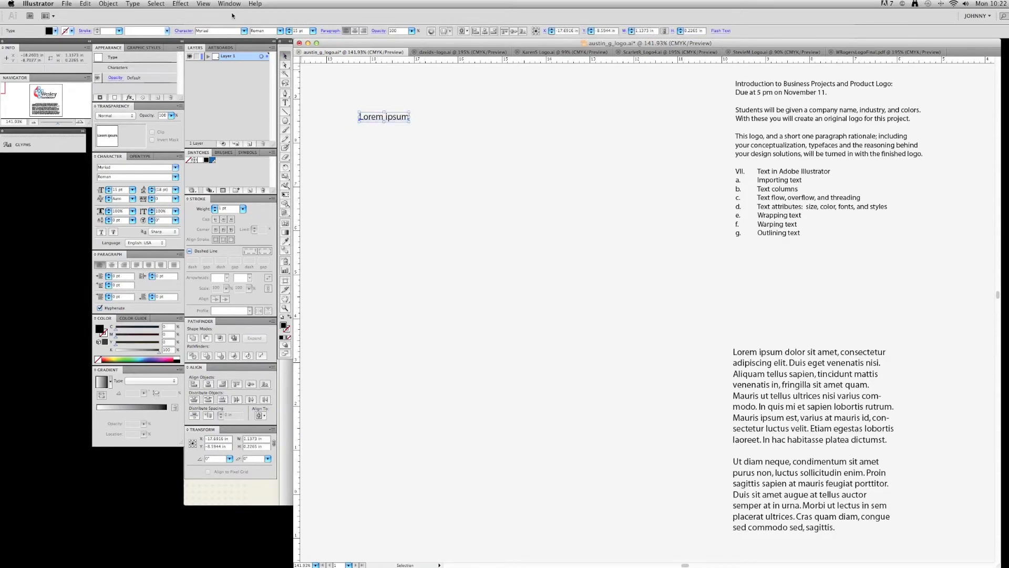
click(244, 30)
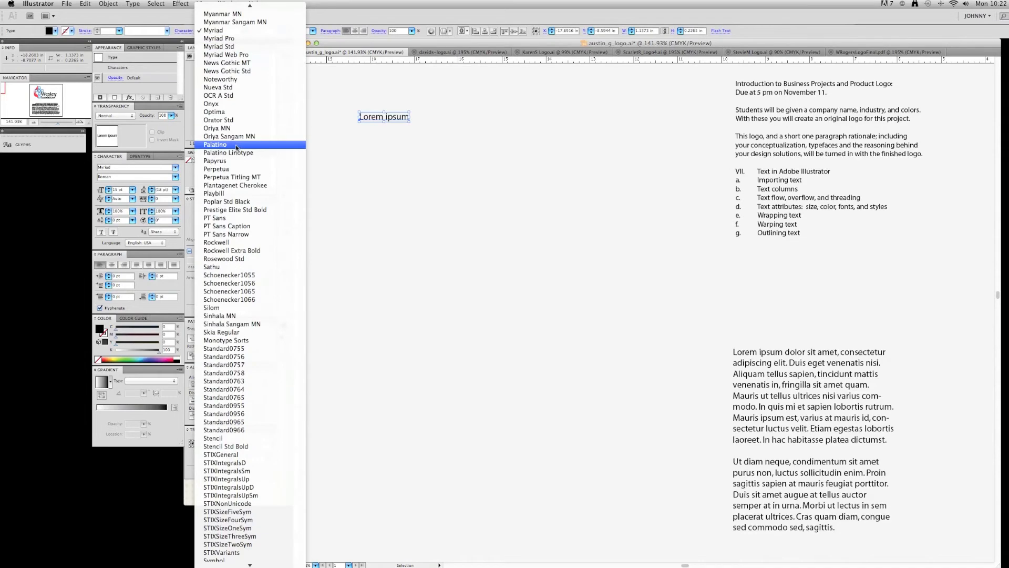
scroll(236, 150, up, 1)
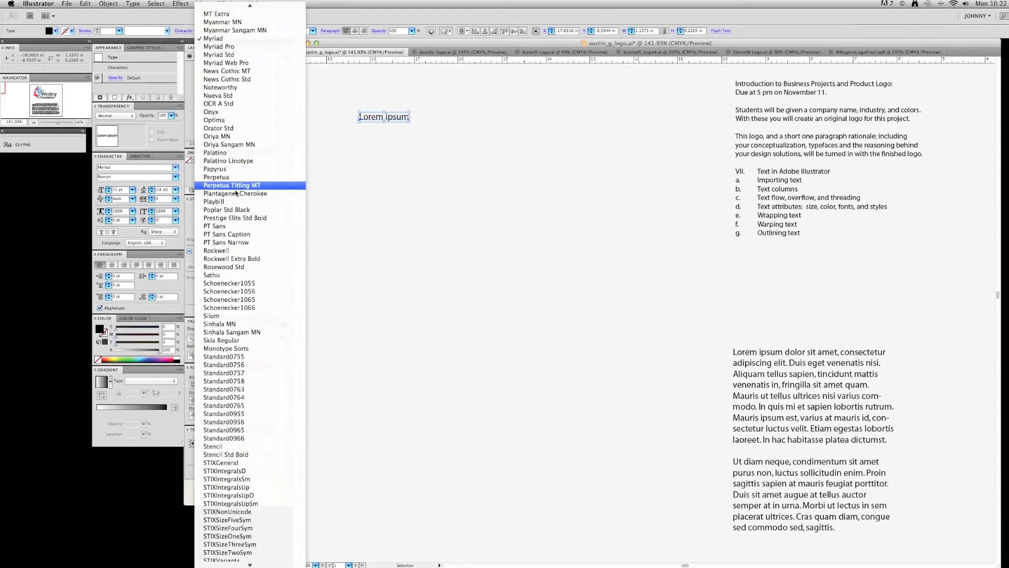
click(134, 4)
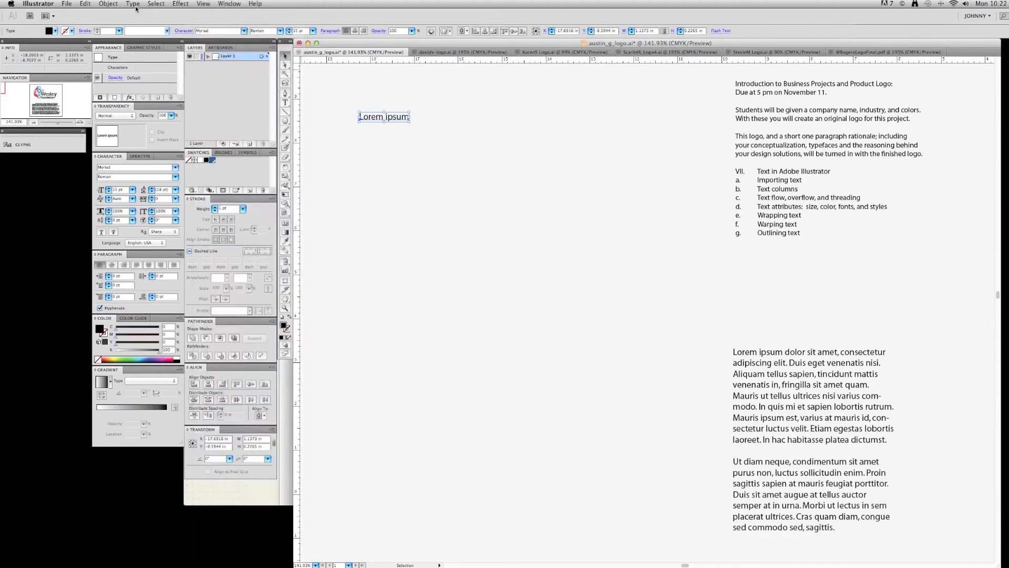
Step: Change the new "Lorem ipsum" text to the Accent font and enlarge it to about 5.17 in wide and 0.79 in tall
click(134, 4)
mouse_move(137, 14)
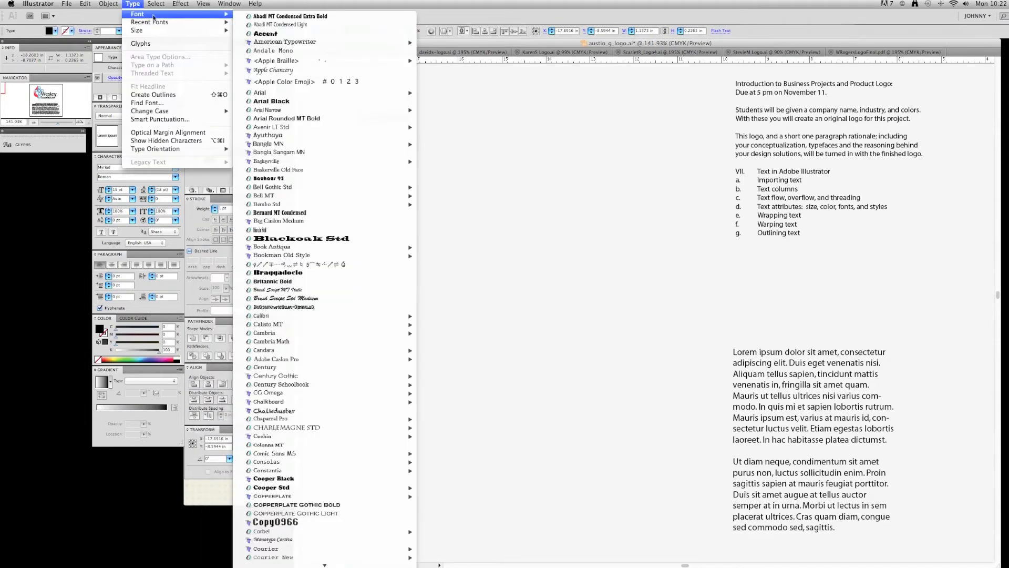
click(286, 33)
click(411, 126)
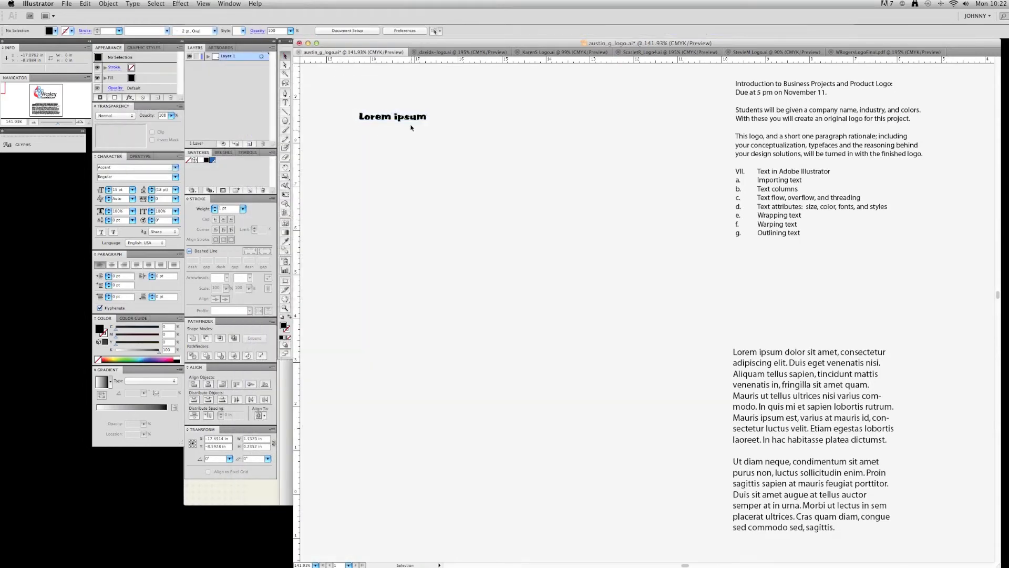
click(421, 118)
drag(427, 121, 588, 232)
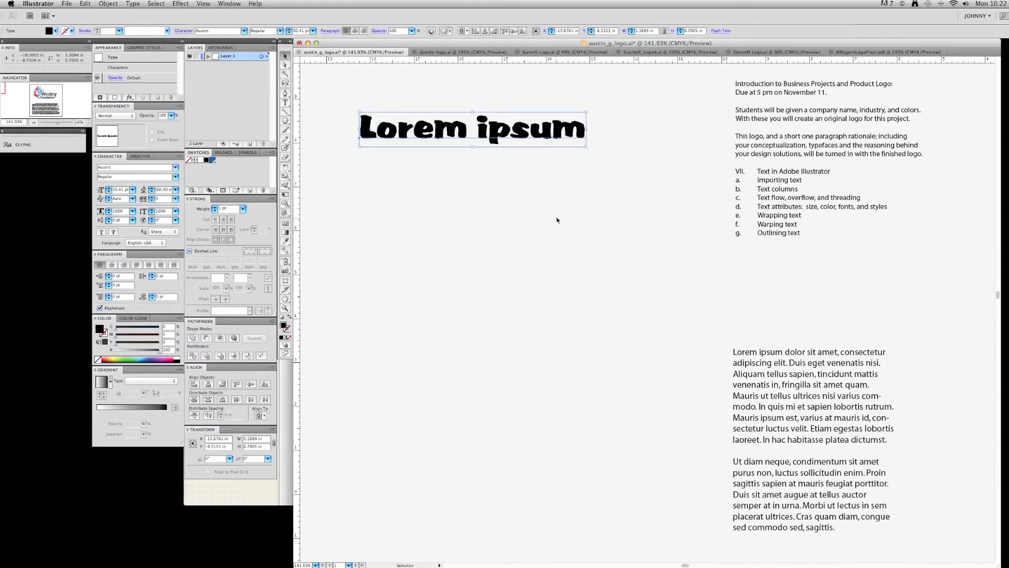
Step: Start a Warp effect on the enlarged "Lorem ipsum" text with the Arc Lower style and the preview turned on
click(181, 4)
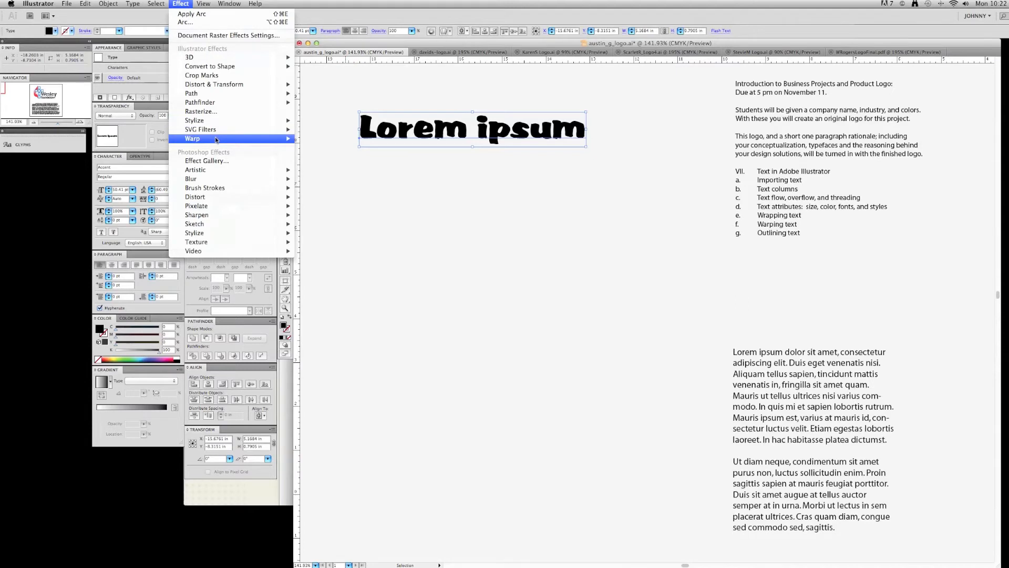
mouse_move(216, 140)
click(312, 137)
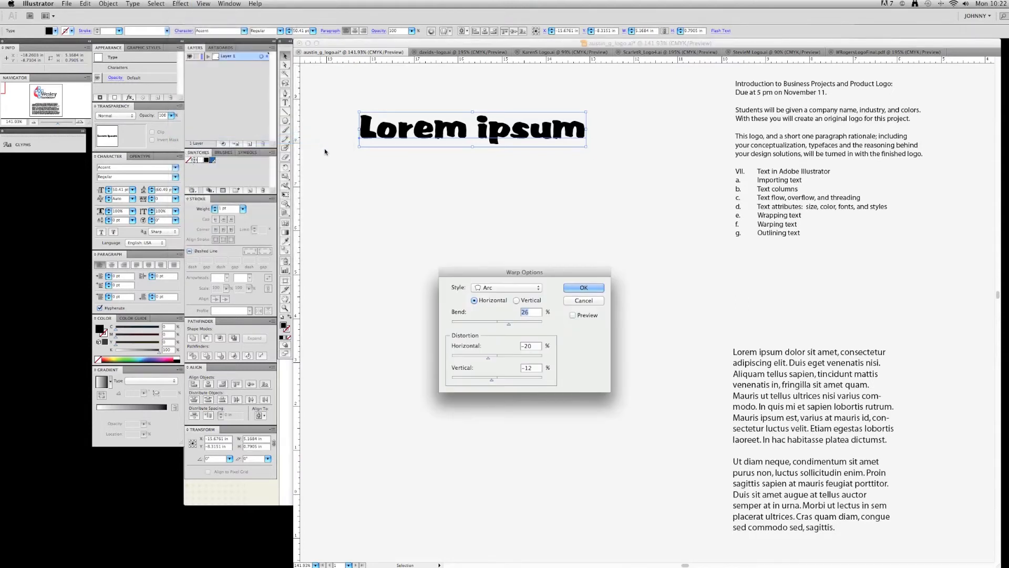
drag(506, 276, 439, 183)
click(470, 195)
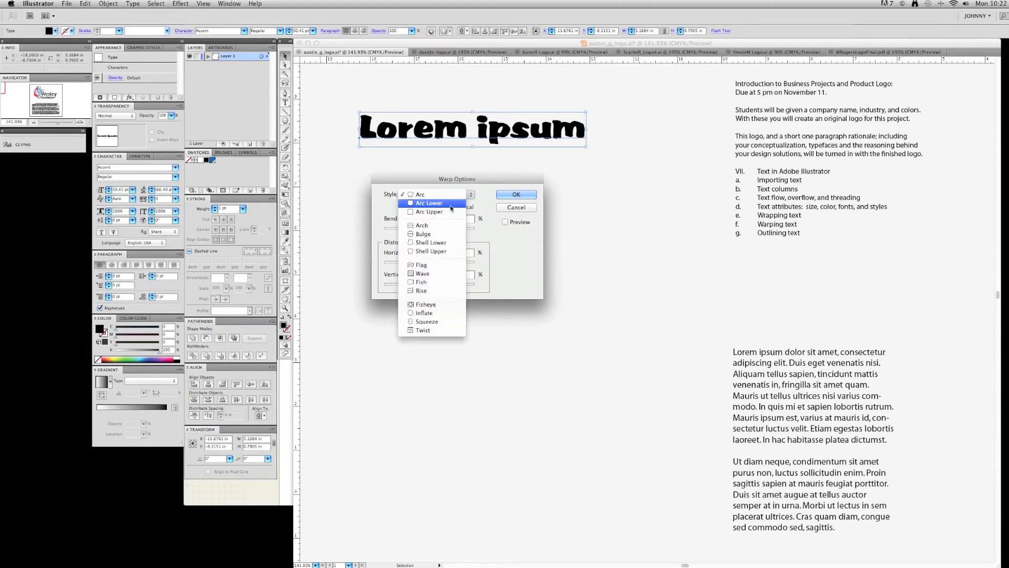
click(450, 207)
click(505, 221)
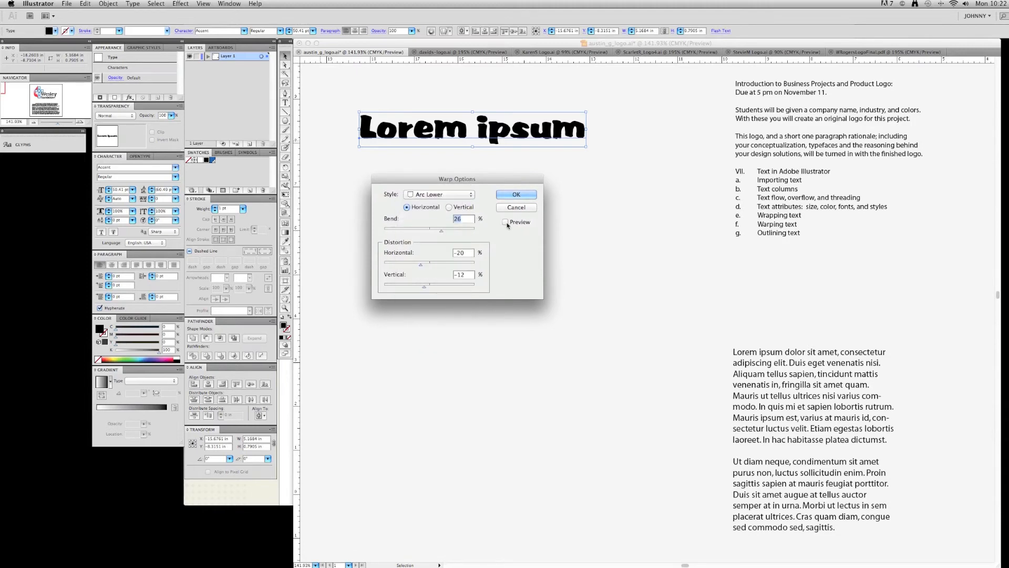
Step: Preview the Arc, Arc Upper, Arch and Bulge warp styles on the "Lorem ipsum" text
click(471, 196)
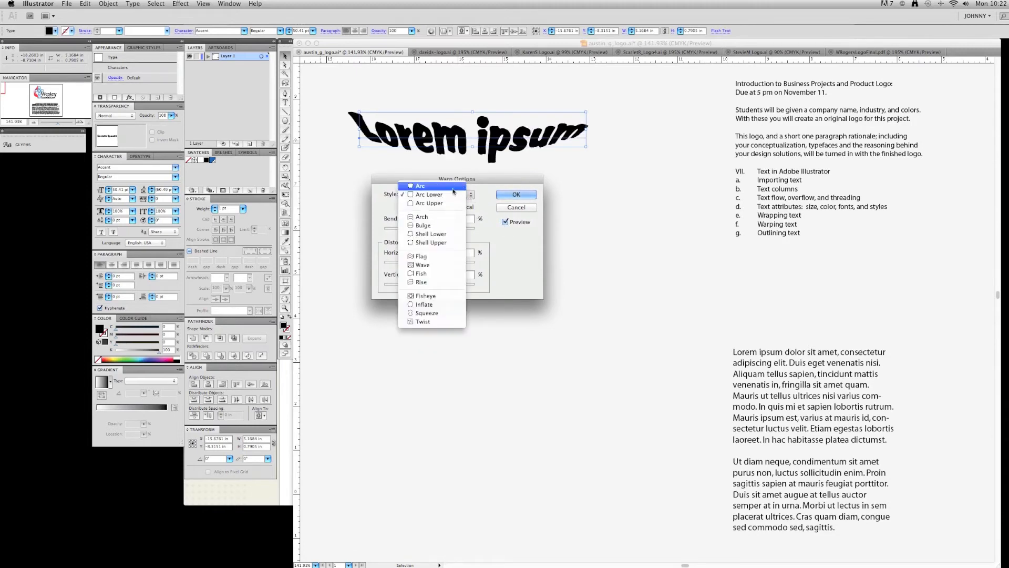
click(453, 186)
click(457, 194)
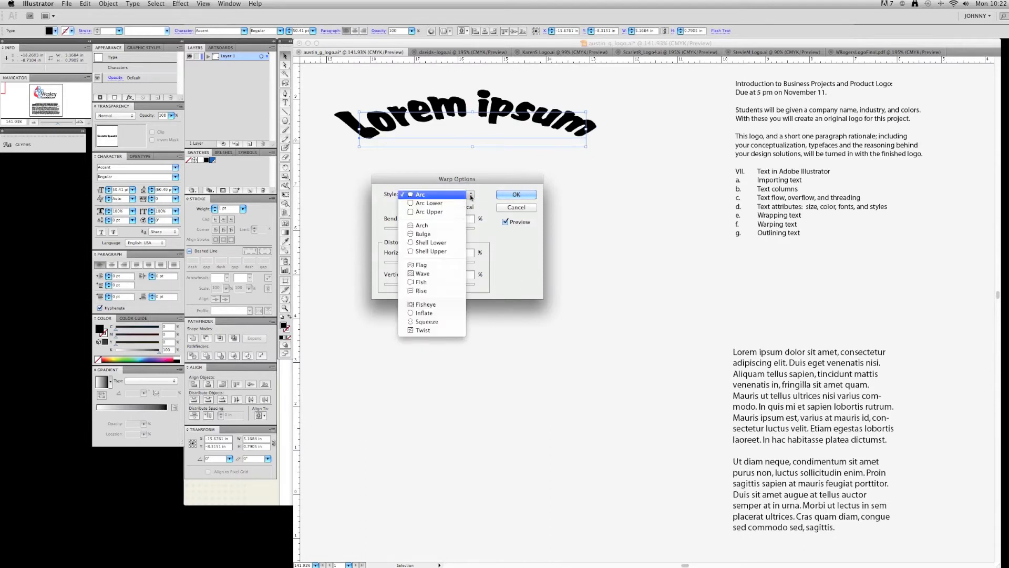
click(455, 212)
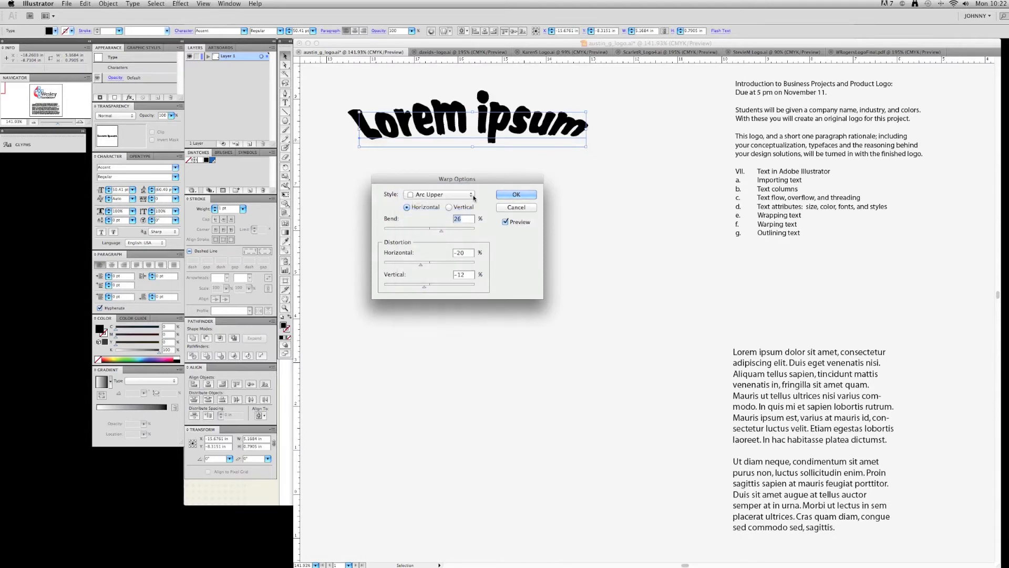
click(472, 195)
click(450, 208)
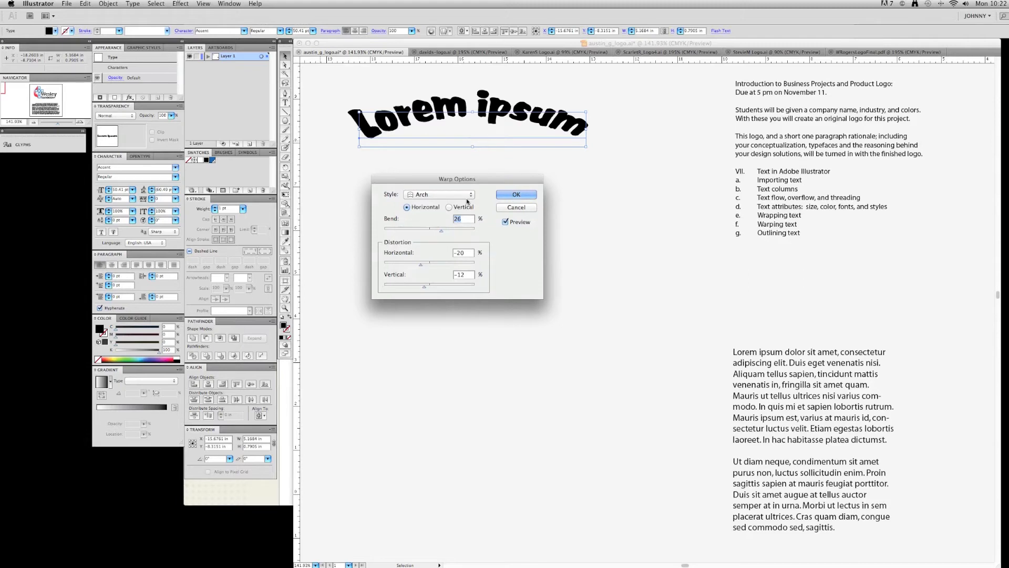
click(472, 197)
click(462, 204)
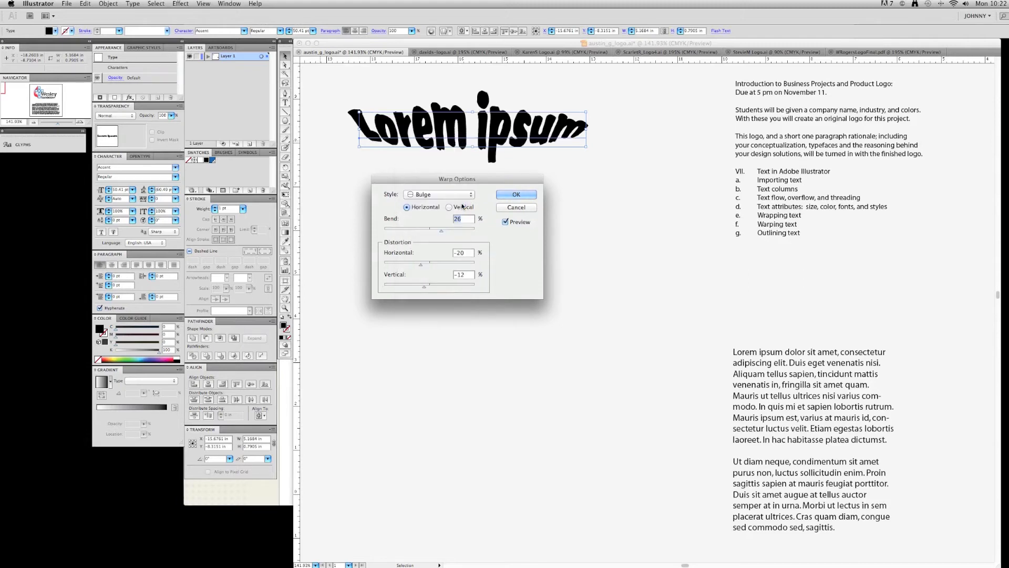
Step: Preview the Shell Lower, Shell Upper and Flag warp styles and move the warp dialog clear of the text
click(465, 195)
click(461, 205)
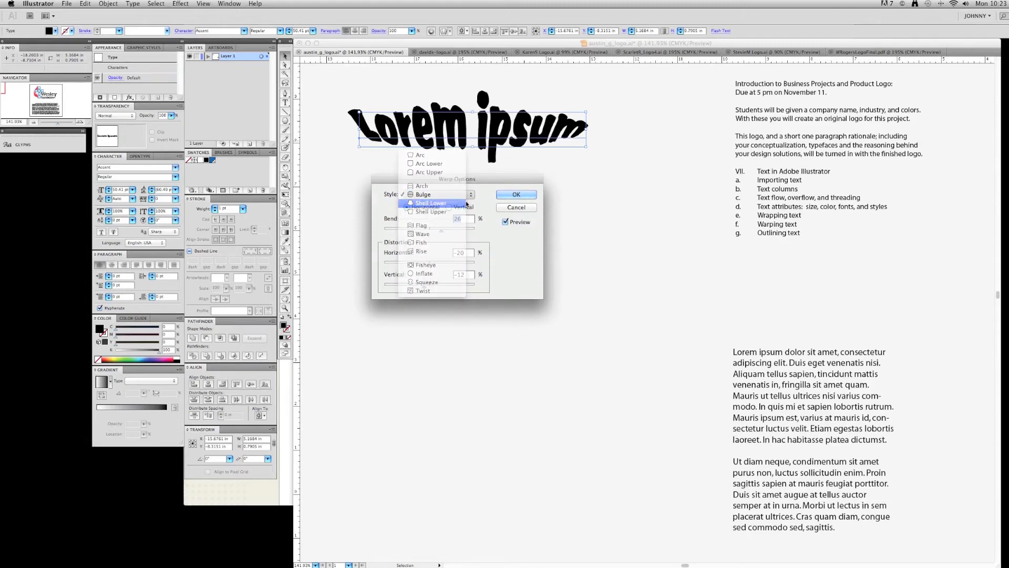
click(462, 195)
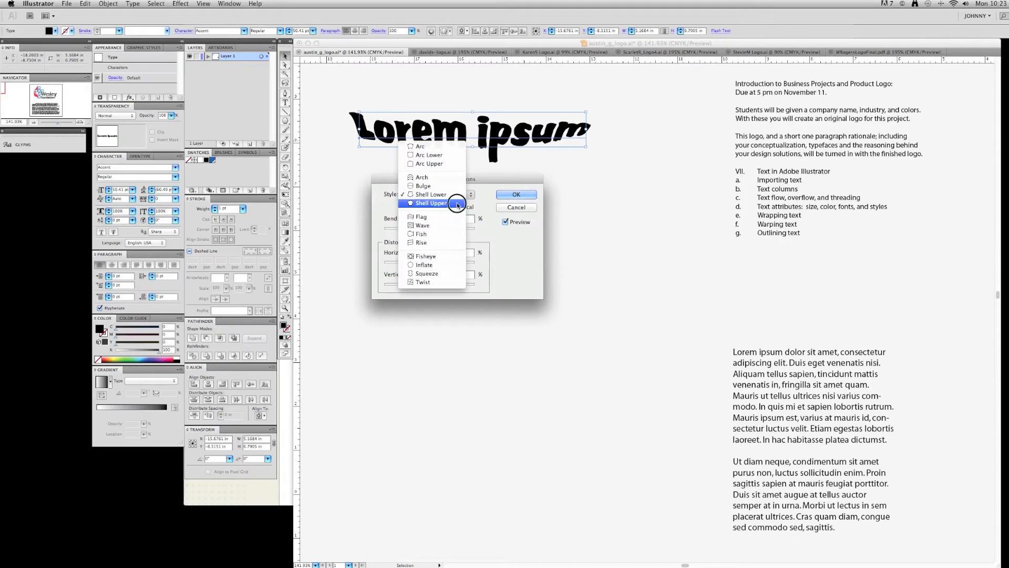
click(457, 204)
click(467, 194)
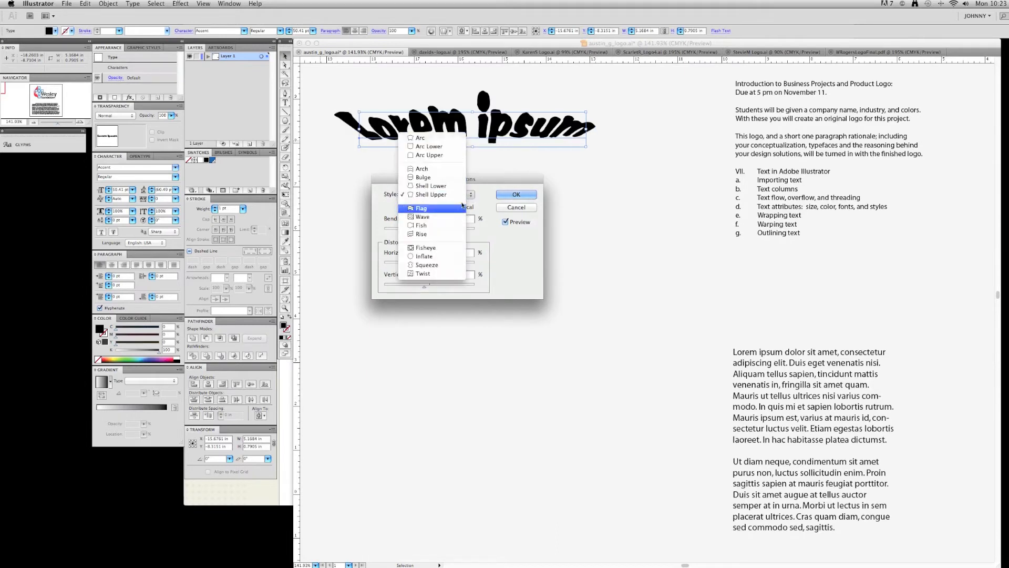
click(459, 209)
drag(468, 179, 460, 224)
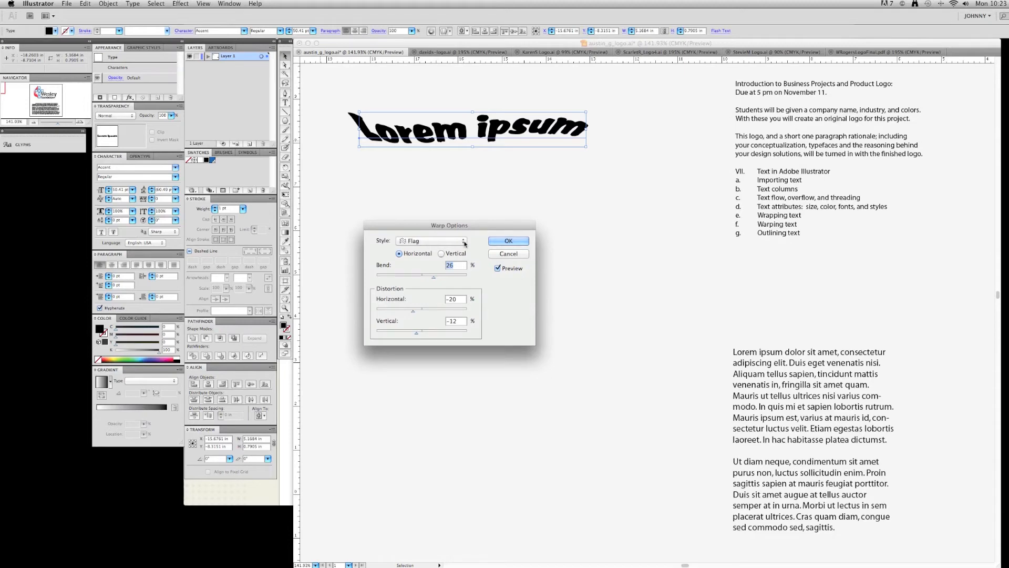
Step: Preview the Wave, Fish and Rise warp styles on the "Lorem ipsum" text
click(463, 241)
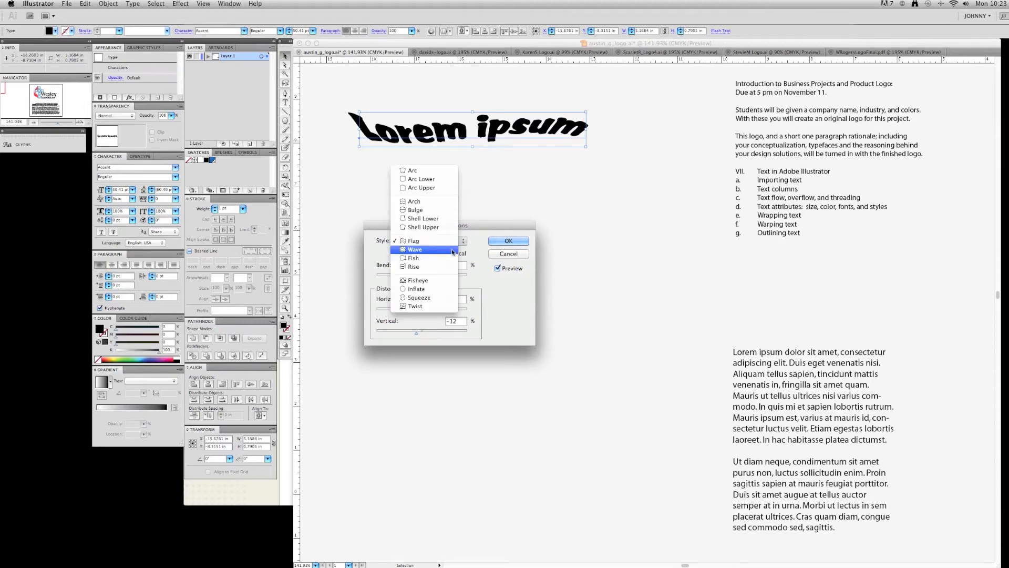
click(451, 250)
click(461, 240)
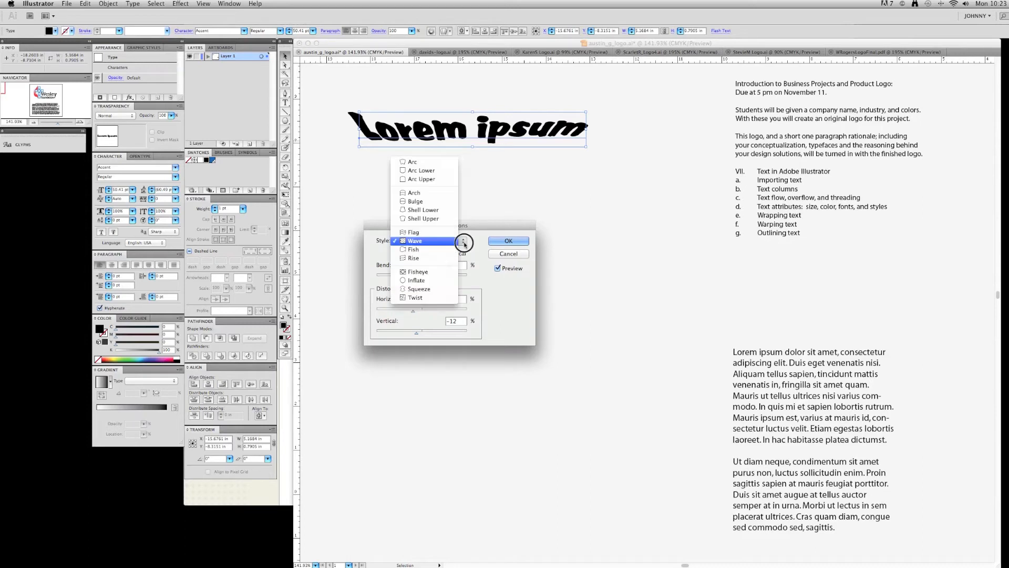
click(456, 250)
click(462, 241)
click(456, 250)
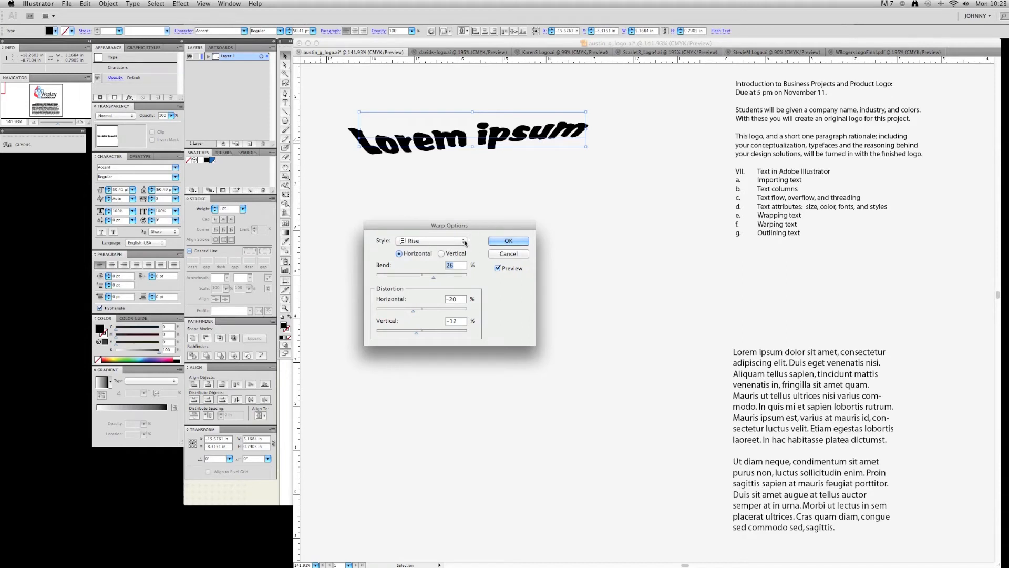
Step: Apply the Arc warp style with a 26% bend to the "Lorem ipsum" text and undo it
click(452, 240)
click(442, 145)
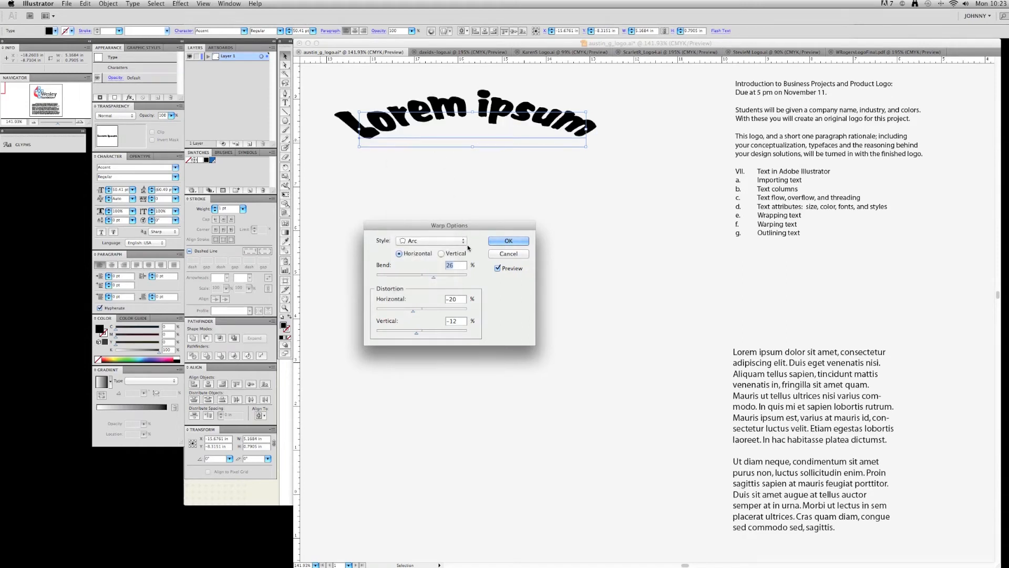
click(501, 240)
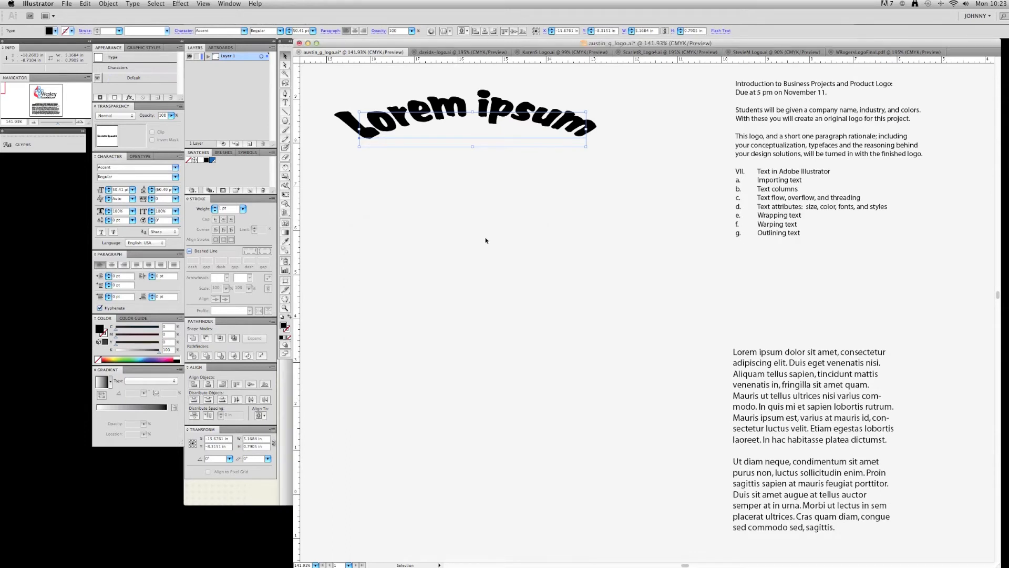
click(428, 290)
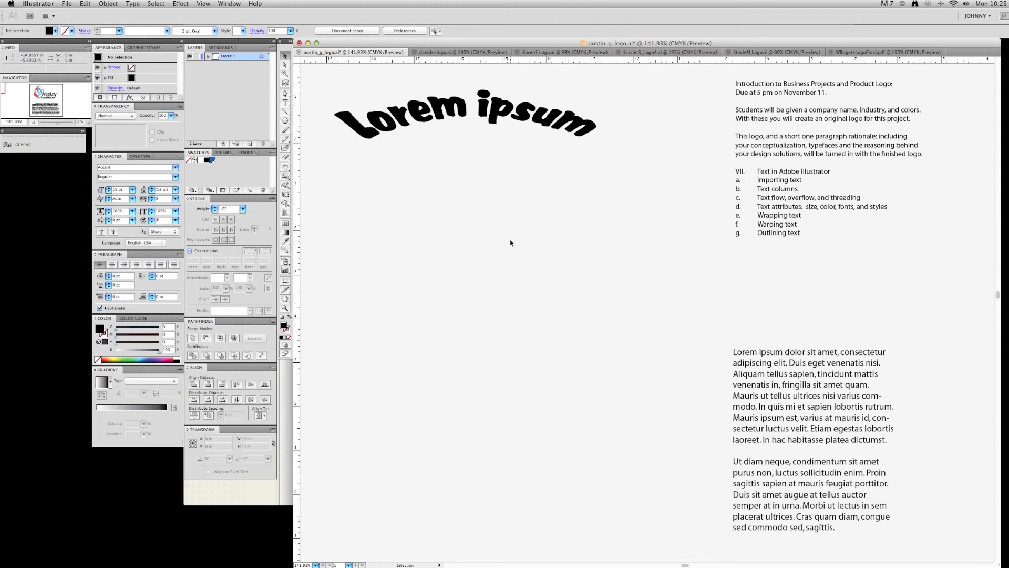
key(super+z)
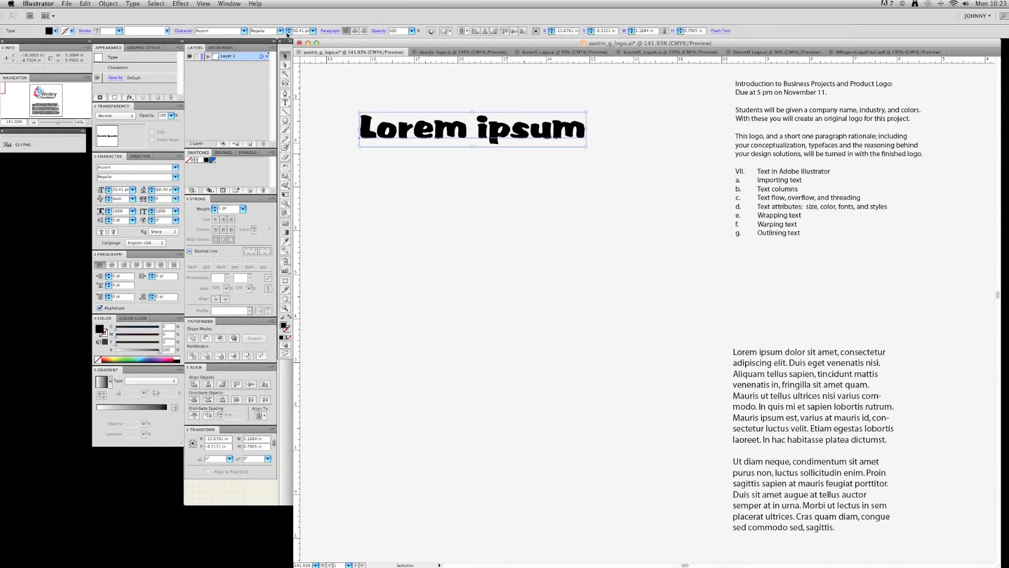
Step: Move the unwarped "Lorem ipsum" text slightly down and to the right in the empty area
click(472, 241)
click(495, 139)
drag(496, 139, 523, 222)
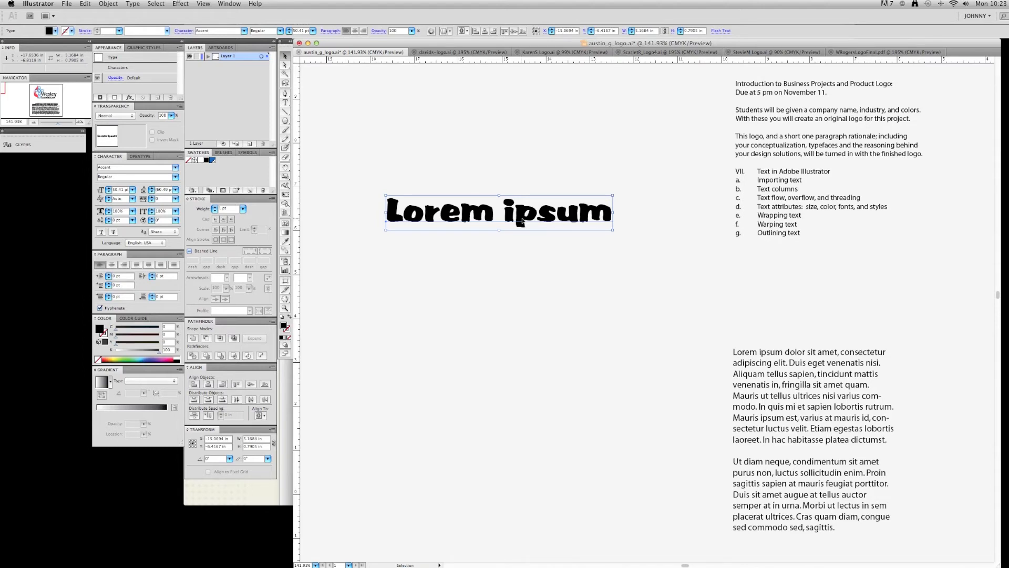
drag(522, 221, 519, 195)
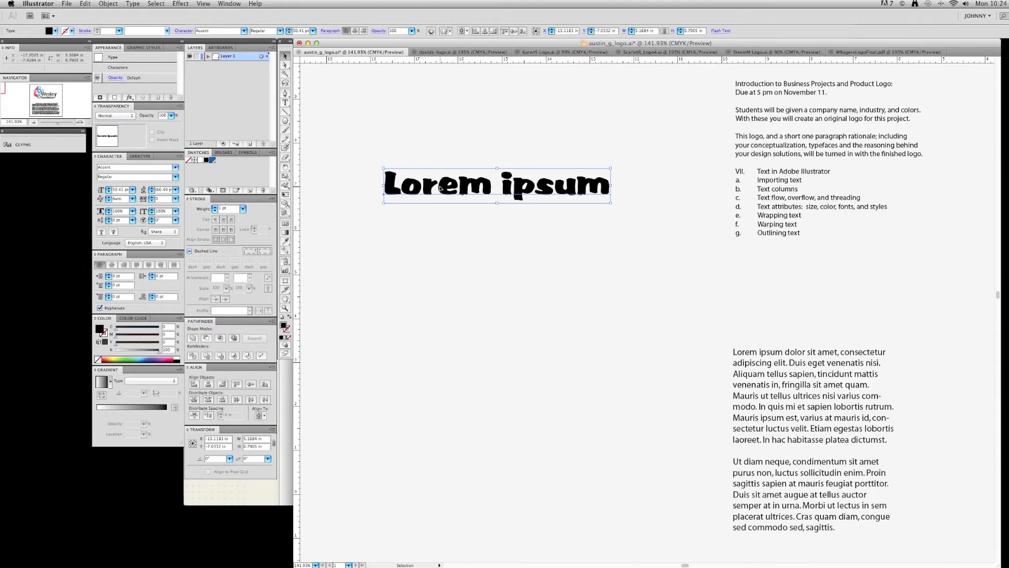
Step: Convert the "Lorem ipsum" text to vector shapes with Create Outlines and select the resulting group
click(441, 215)
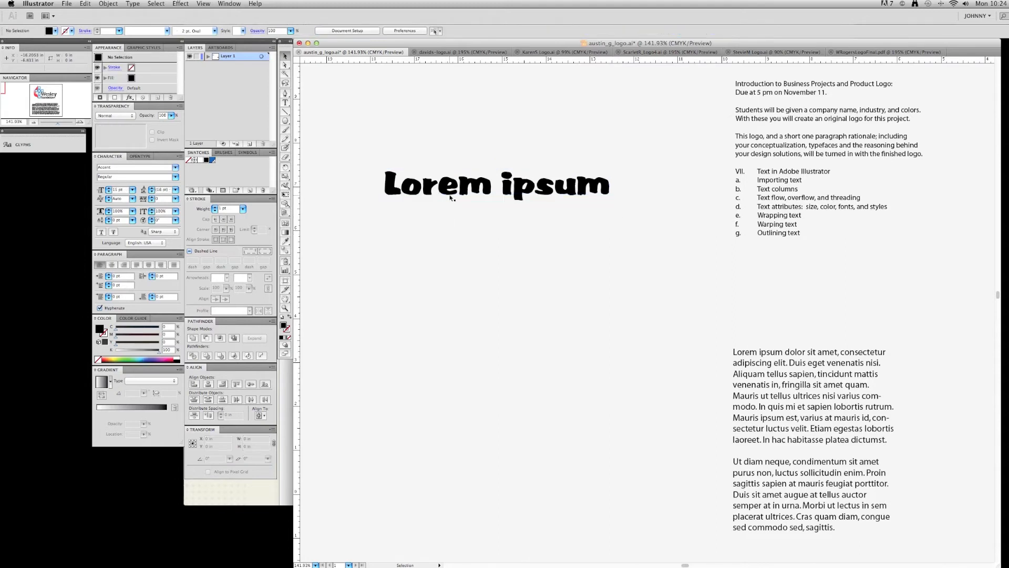
click(450, 194)
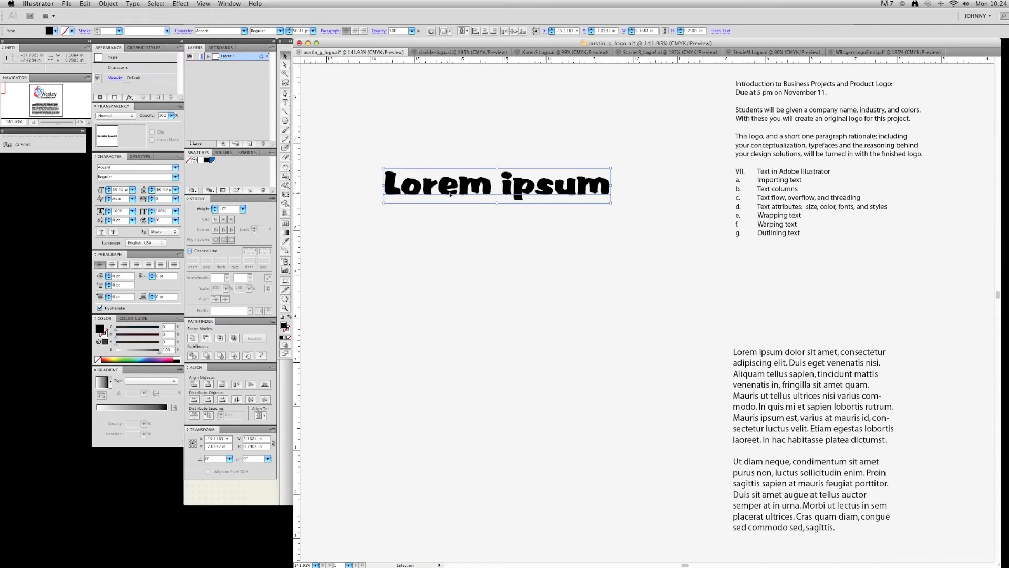
click(140, 5)
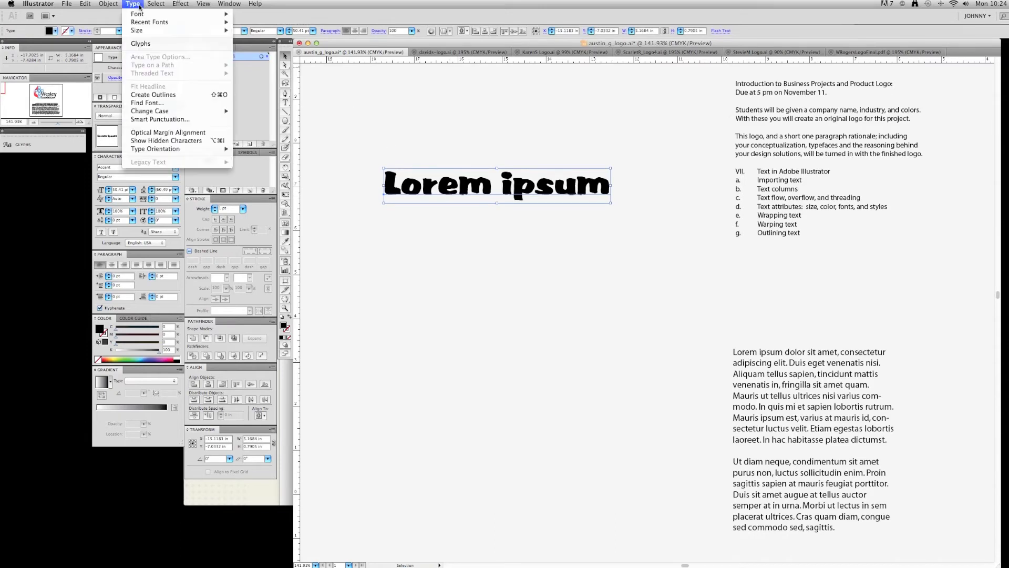
click(168, 95)
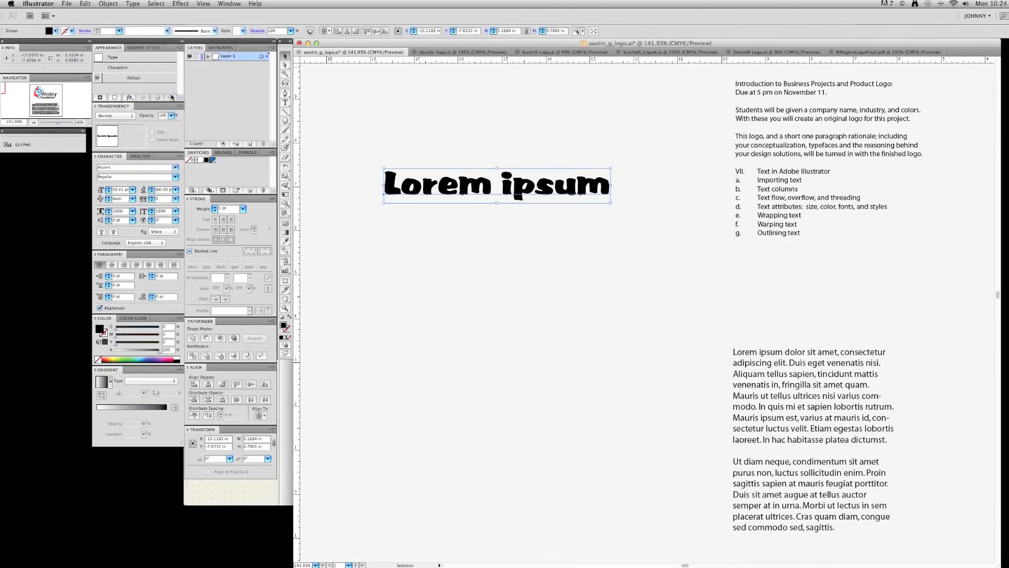
click(410, 223)
click(398, 192)
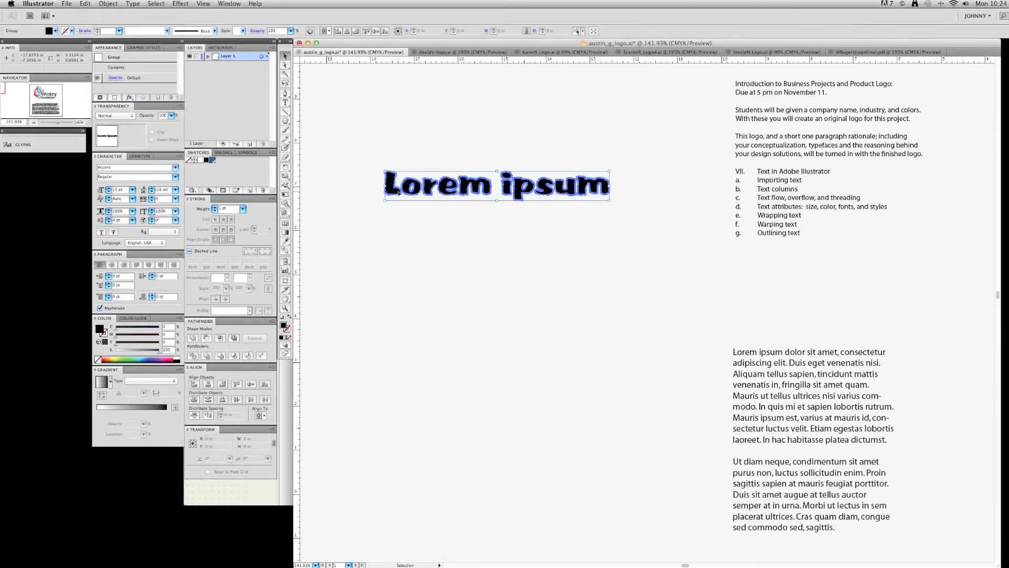
Step: Move the outlined "Lorem ipsum" lettering slightly upward and switch the artwork to outline view
key(z)
drag(369, 156, 616, 230)
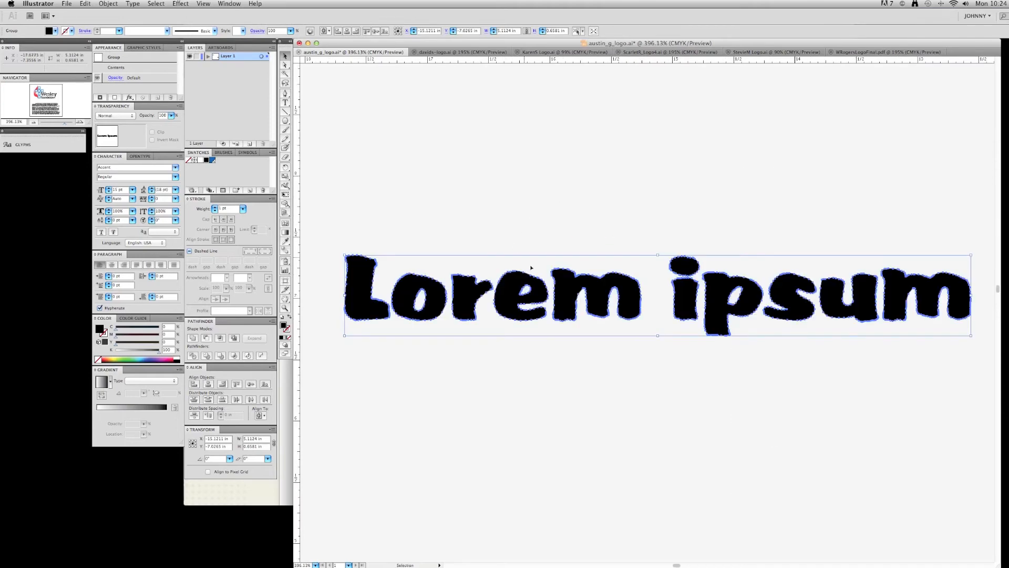
drag(558, 305, 552, 258)
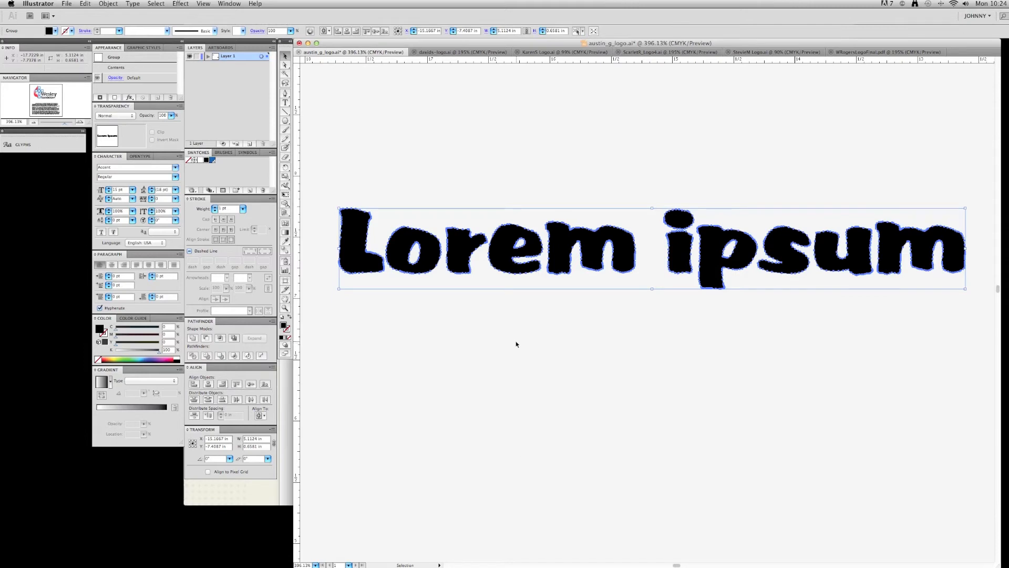
click(518, 344)
click(428, 254)
key(super+y)
click(459, 329)
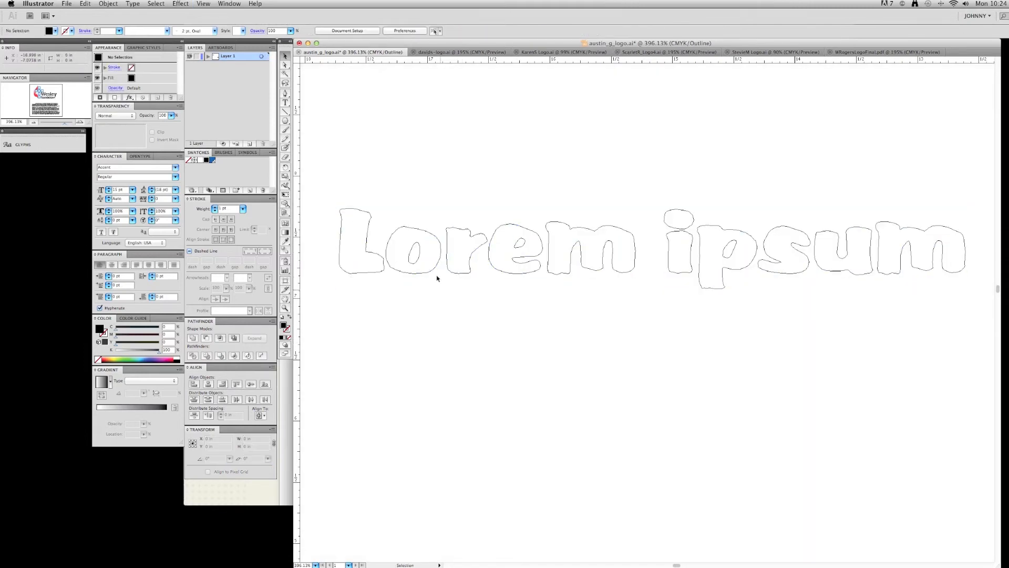
Step: Revert the lettering to live text and convert it to paths with Expand, using the Object and Fill options
key(super+z)
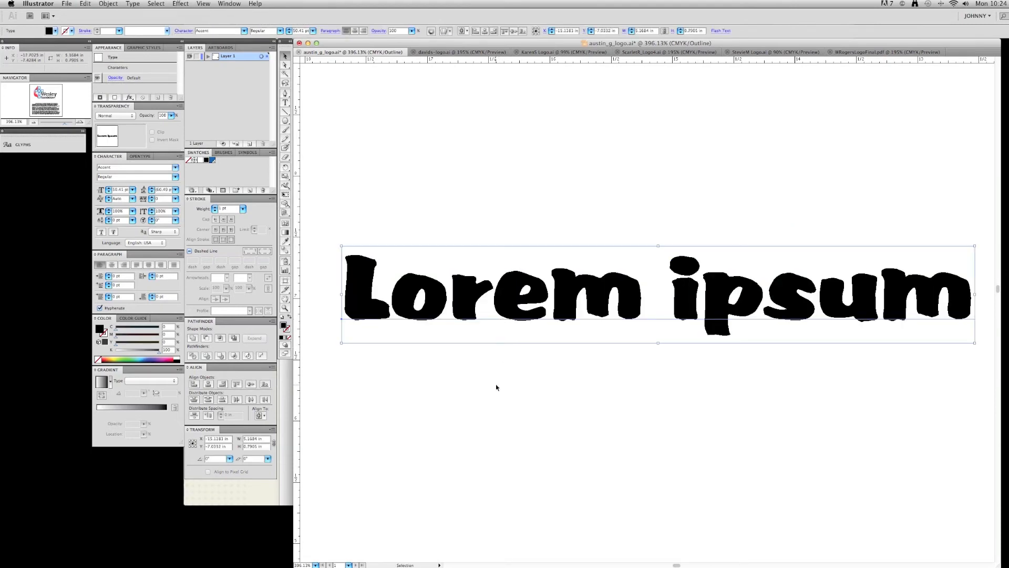
click(505, 361)
click(508, 309)
click(104, 4)
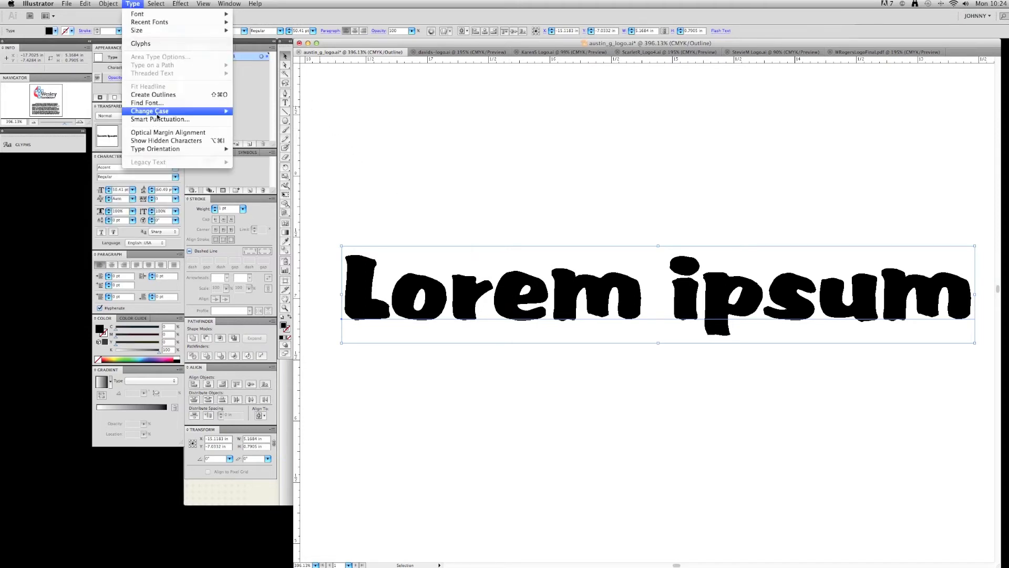
mouse_move(105, 5)
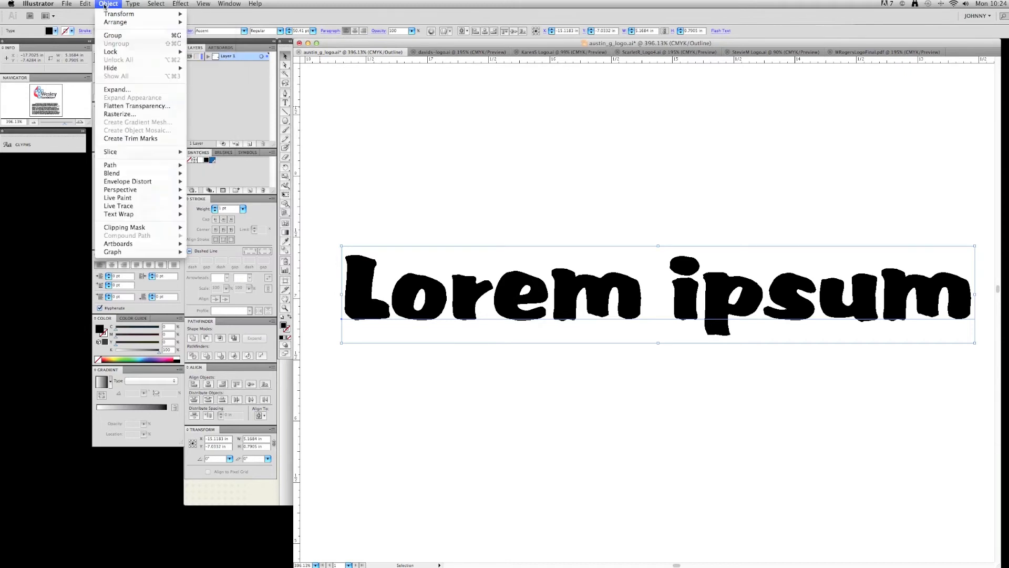
click(127, 89)
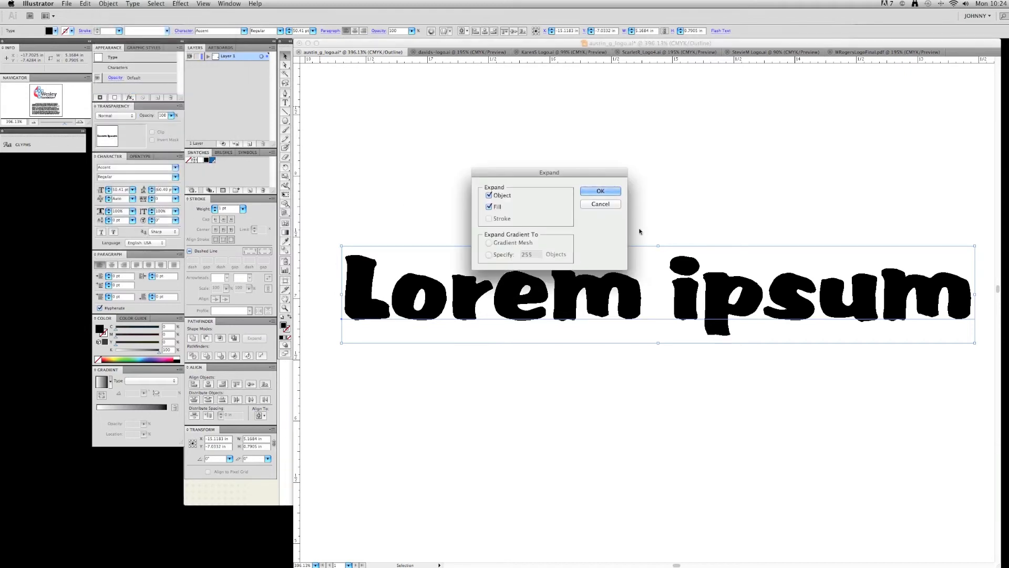
click(600, 191)
click(606, 284)
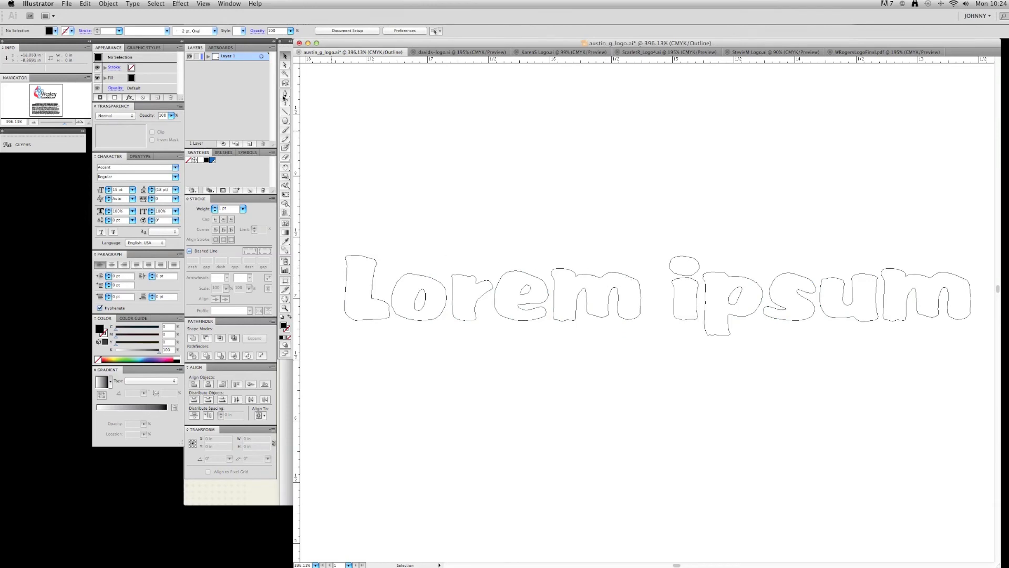
Step: Stretch the top anchor points of the letter "L" upward with the Direct Selection tool and return to preview mode
click(285, 64)
drag(331, 235, 375, 153)
key(v)
key(a)
drag(359, 257, 351, 181)
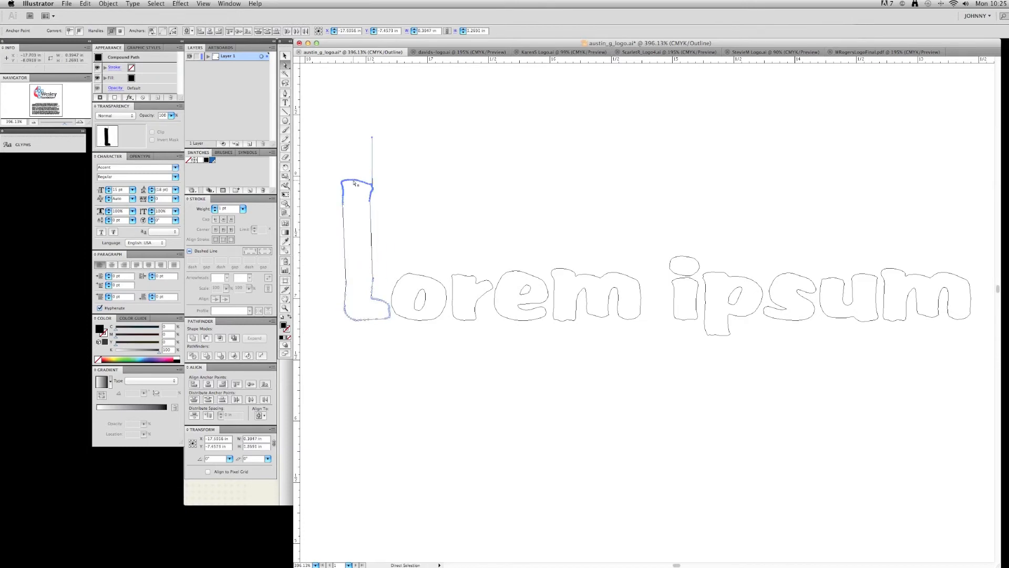
key(super+y)
Step: Stretch the top of the letter "r" upward and the bottom of the "i" stem downward
click(400, 256)
drag(447, 258, 479, 167)
drag(664, 313, 693, 389)
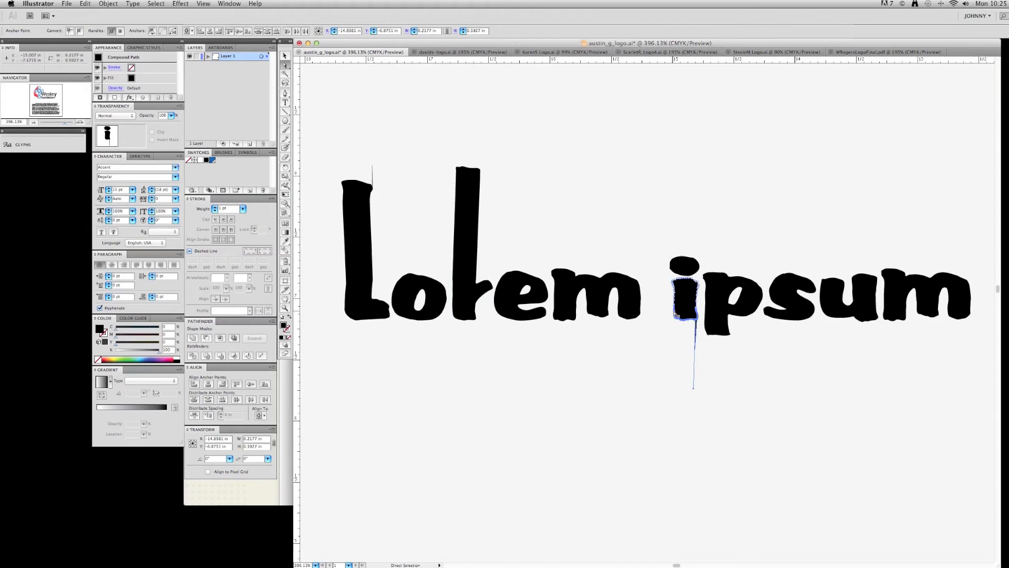
drag(677, 314, 678, 395)
click(732, 354)
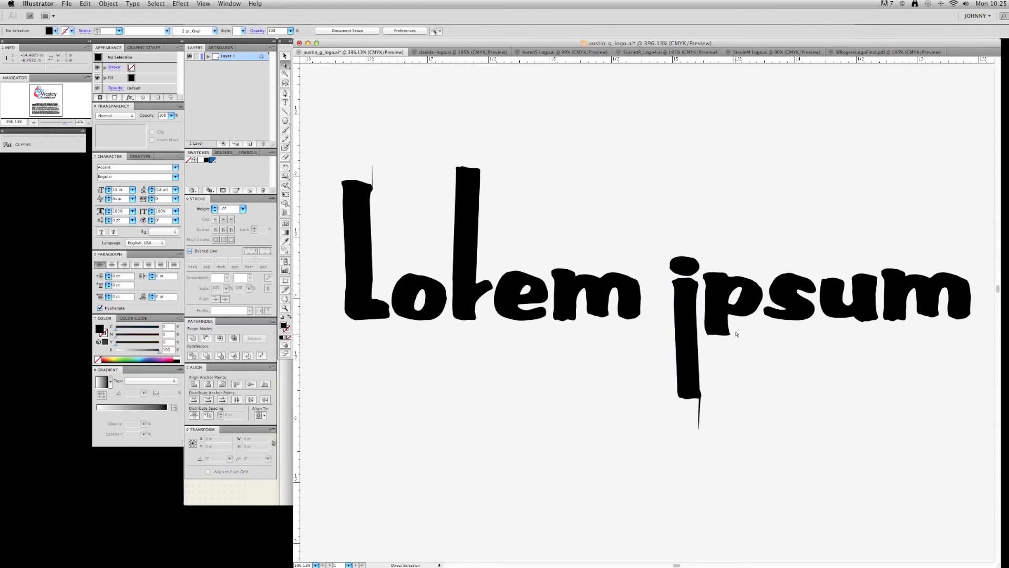
Step: Stretch anchor points at the bottom of the letter "p" and the tail of the "s" downward
click(705, 332)
drag(708, 337, 710, 398)
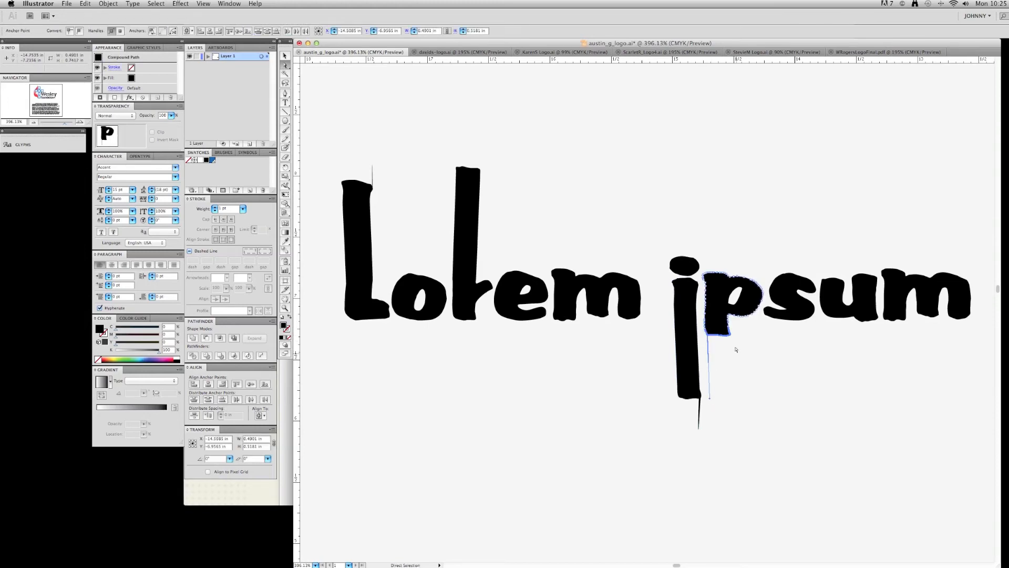
drag(730, 335, 732, 391)
drag(717, 335, 723, 367)
drag(768, 317, 757, 351)
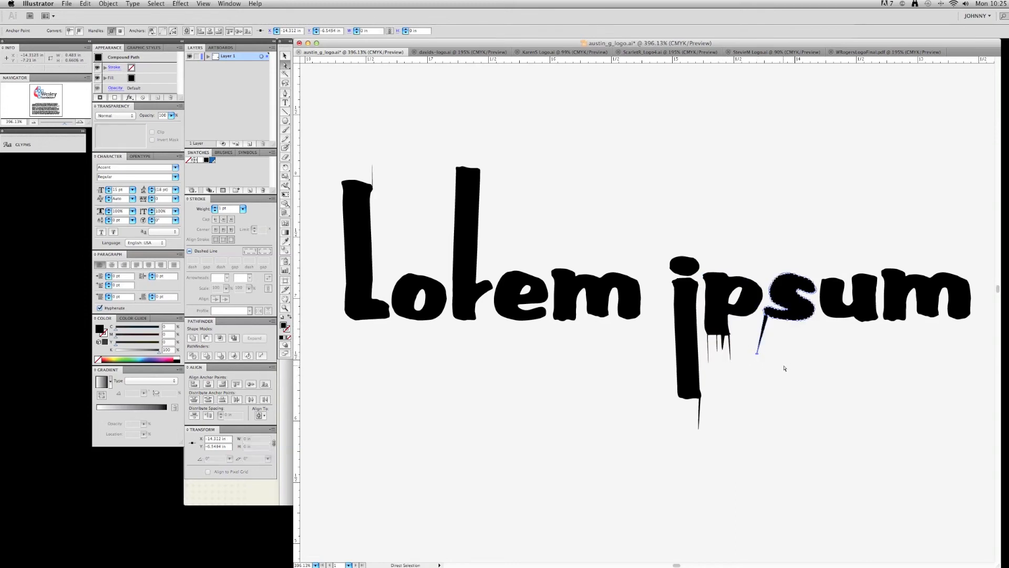
Step: Undo the letter stretching and the path conversion, back to the live "Lorem ipsum" text
click(729, 434)
key(super+z)
key(super+z)
key(super+z)
key(super+z)
key(super+z)
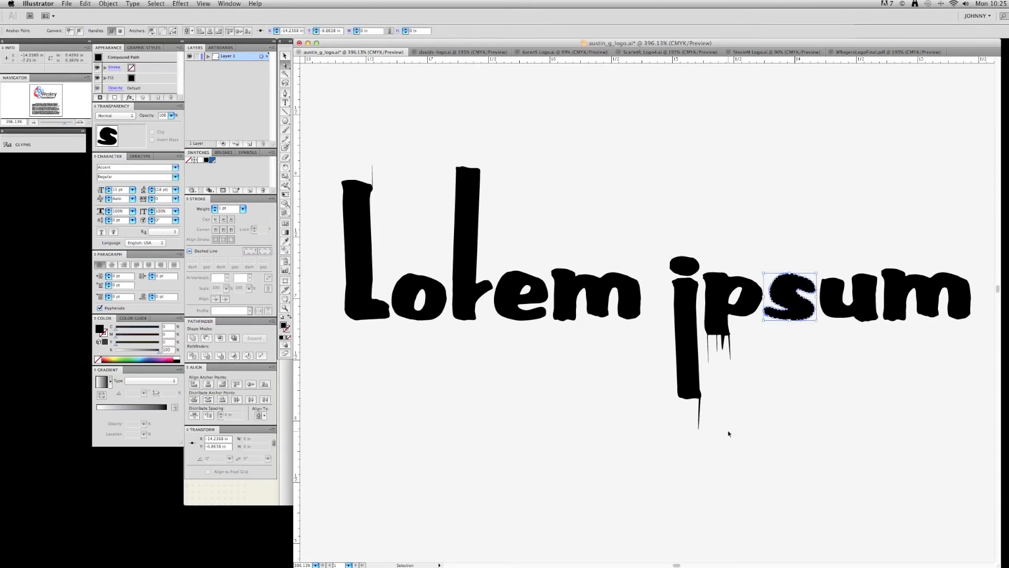
key(super+z)
key(super+z)
key(super+z)
key(super+z)
key(super+z)
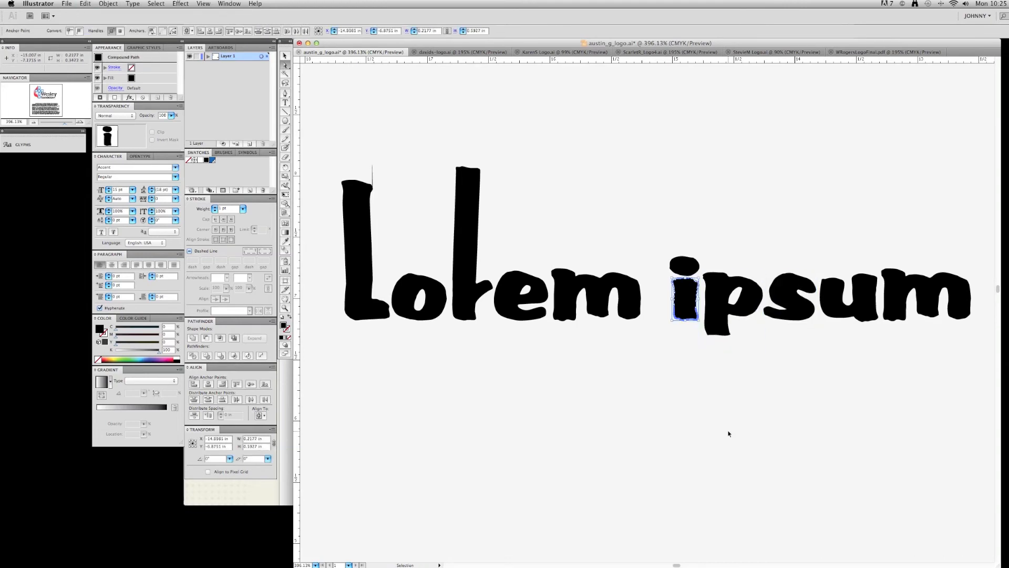
key(super+z)
key(super+z)
key(super+z)
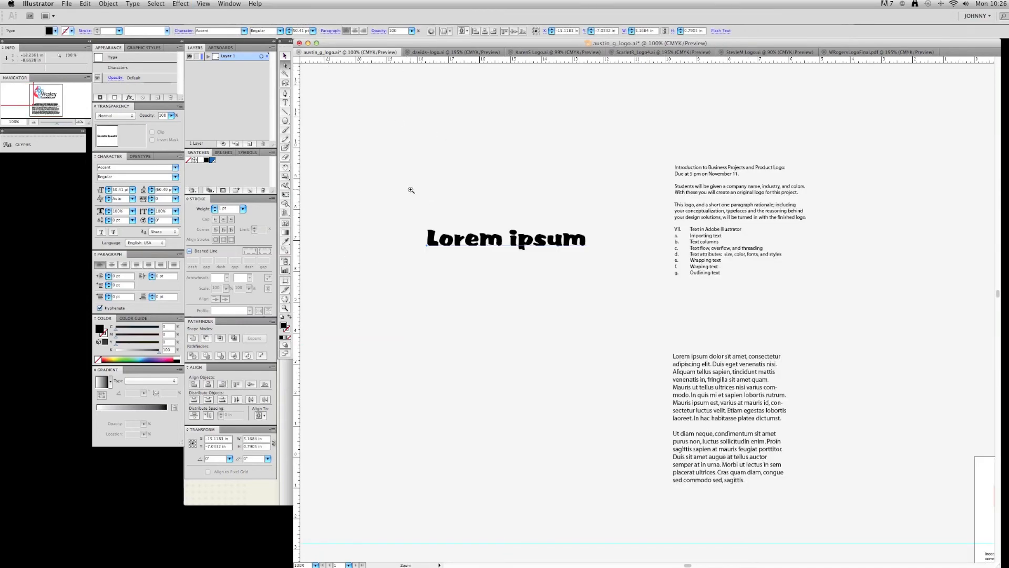
Step: Select the live "Lorem ipsum" text with the Selection tool and set its font to Arial
drag(415, 191, 850, 327)
drag(469, 236, 547, 176)
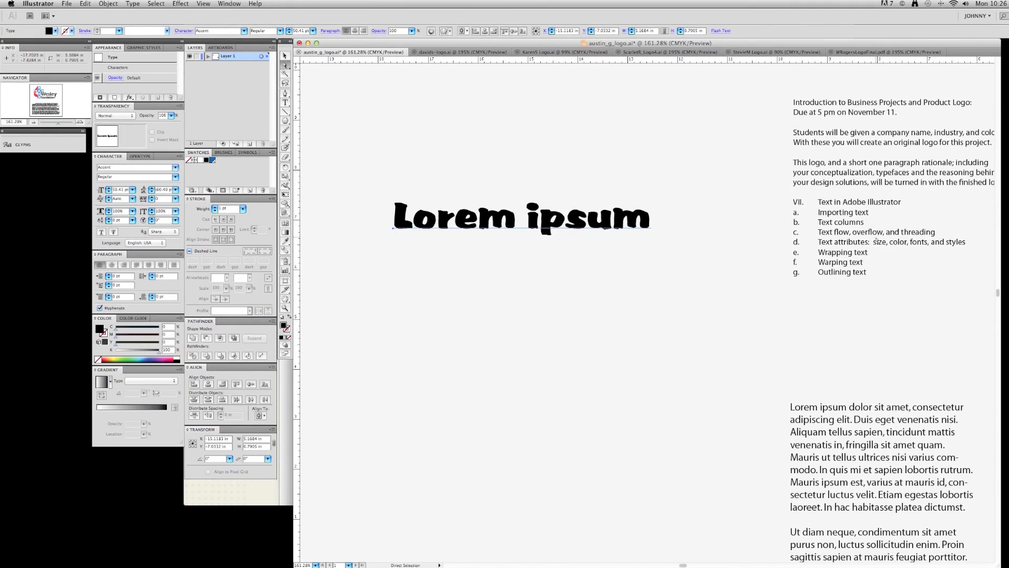
click(285, 55)
click(488, 225)
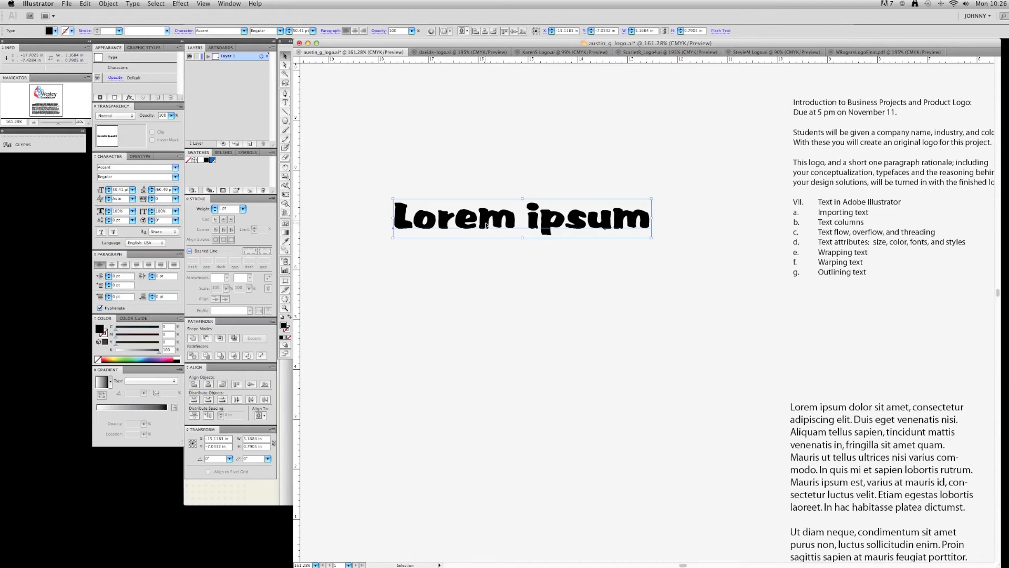
click(244, 31)
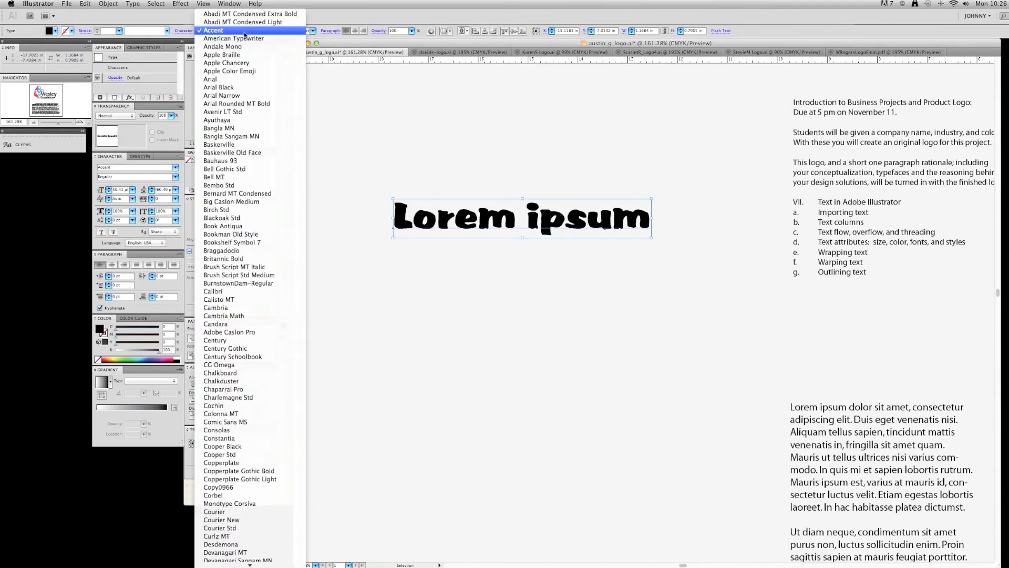
click(241, 78)
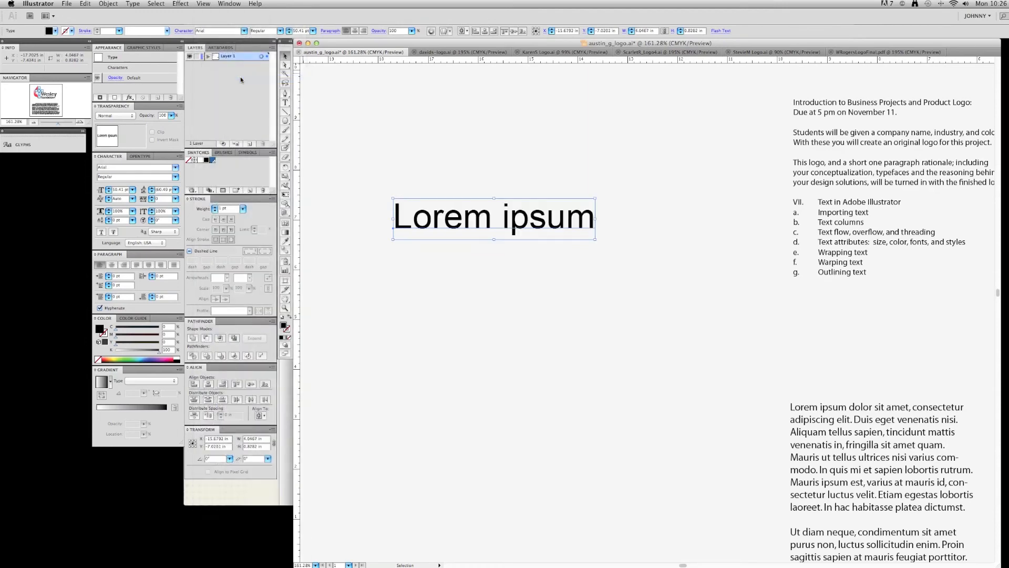
Step: Try the fonts Blackoak Std and Candara on the "Lorem ipsum" text
click(132, 4)
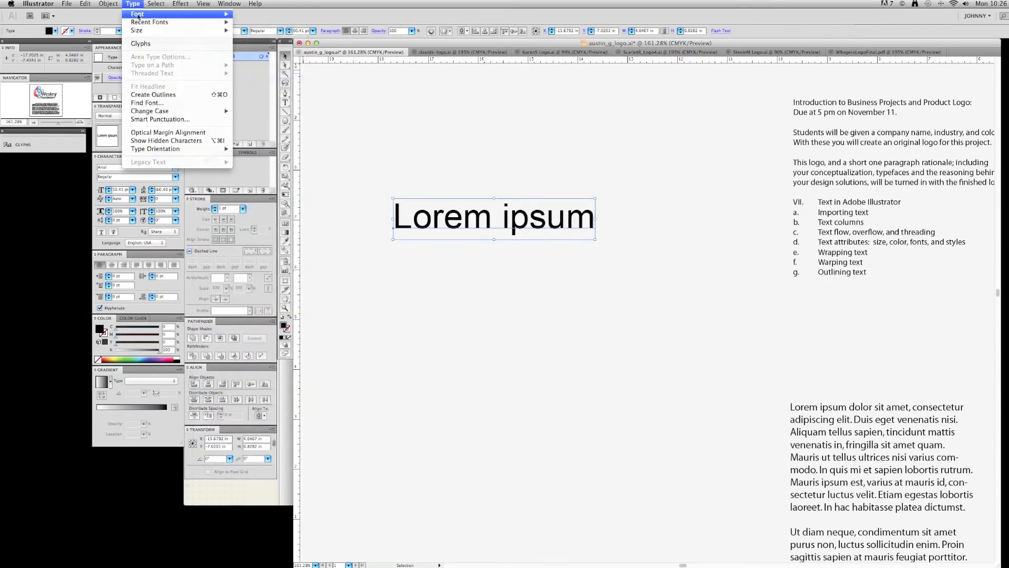
mouse_move(138, 16)
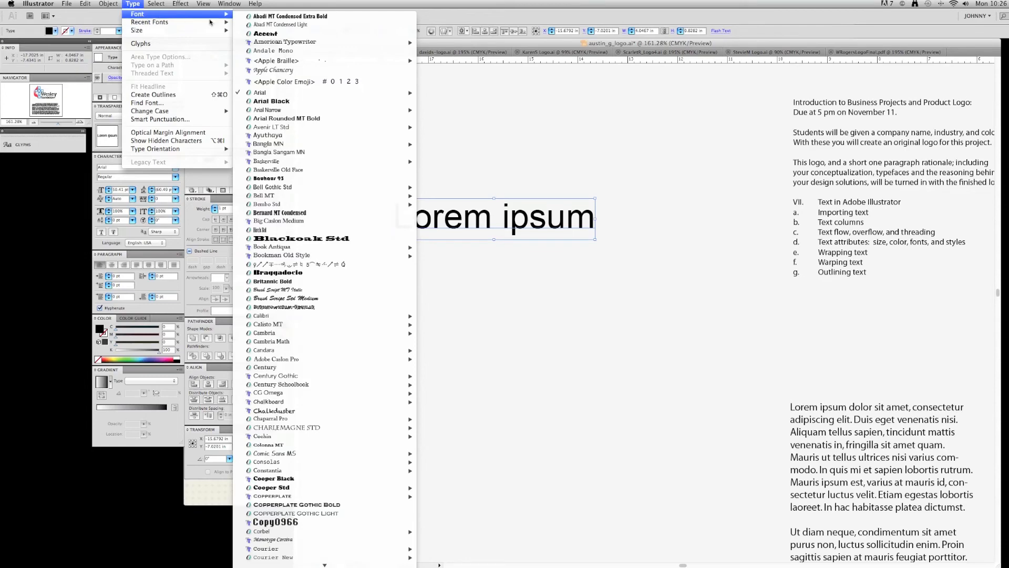
click(287, 239)
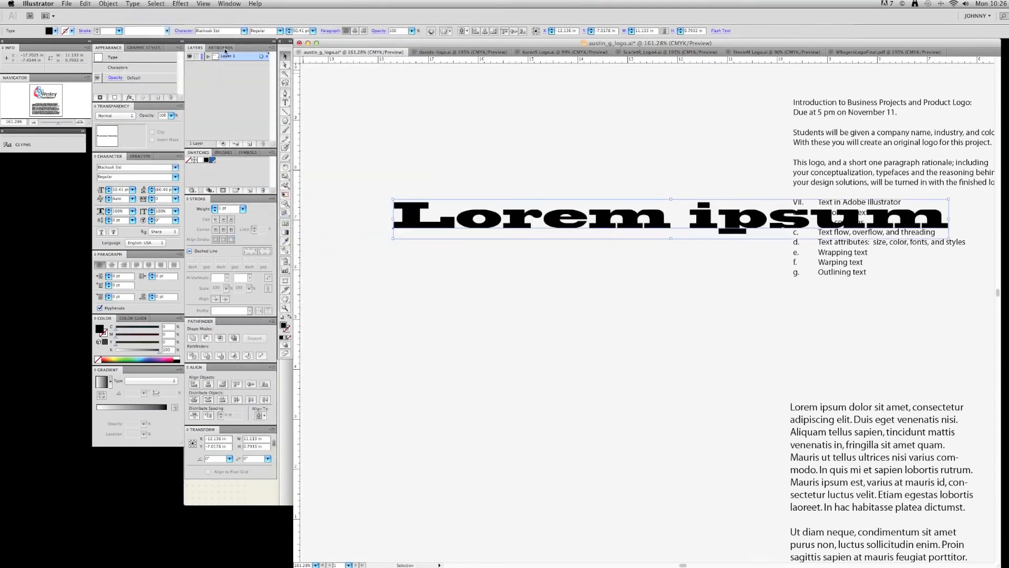
click(243, 31)
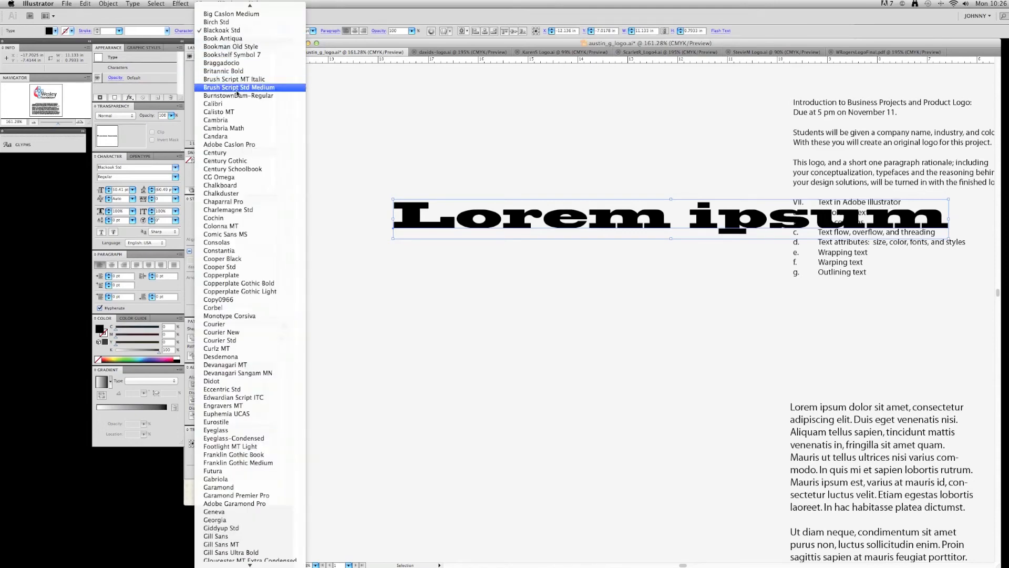
click(231, 137)
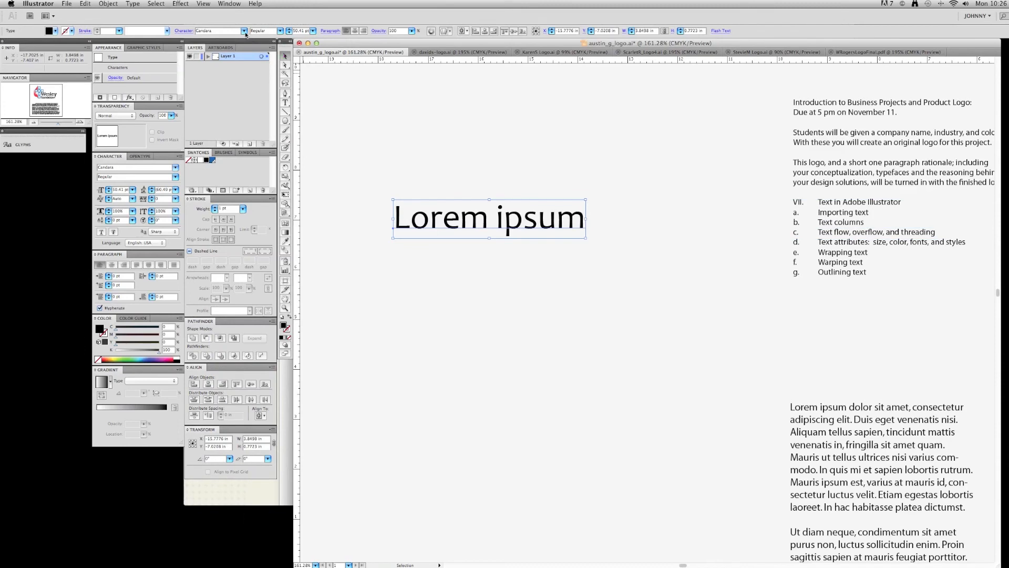
Step: Set the font of the "Lorem ipsum" text to Cooper Black
click(184, 30)
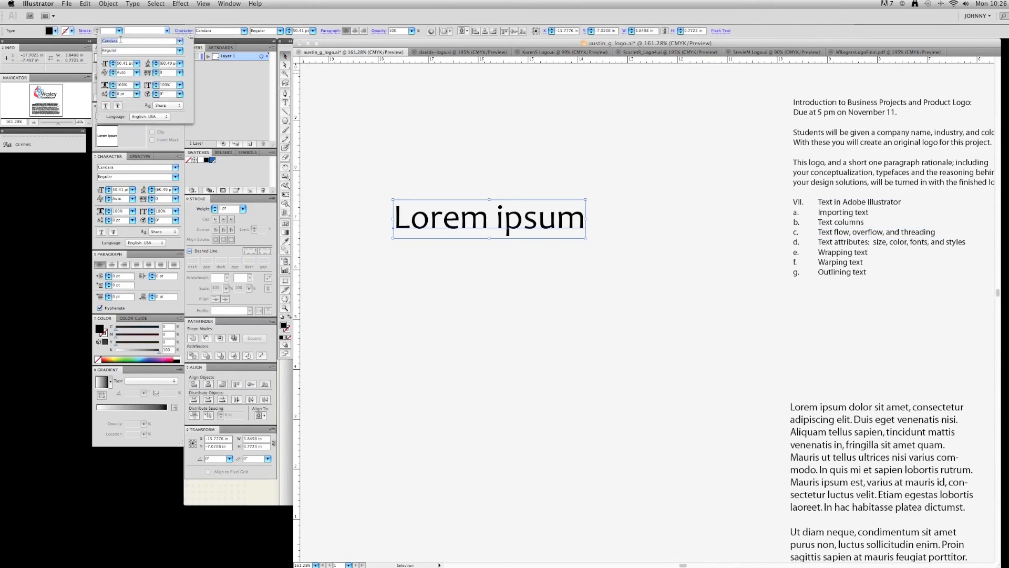
click(181, 41)
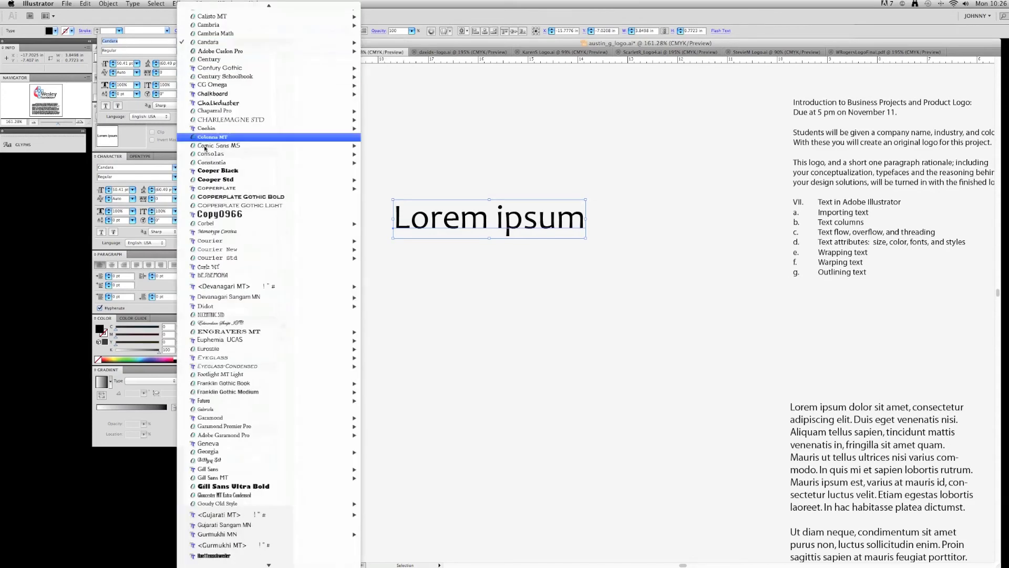
click(210, 171)
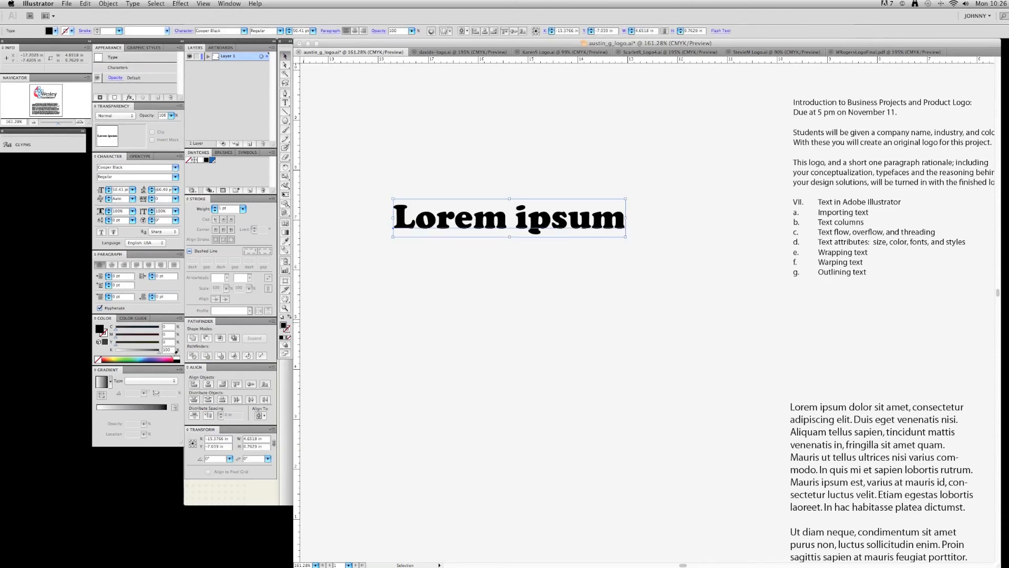
Step: Try magenta, light blue and yellow fills from the color spectrum on the text, ending with green
click(171, 356)
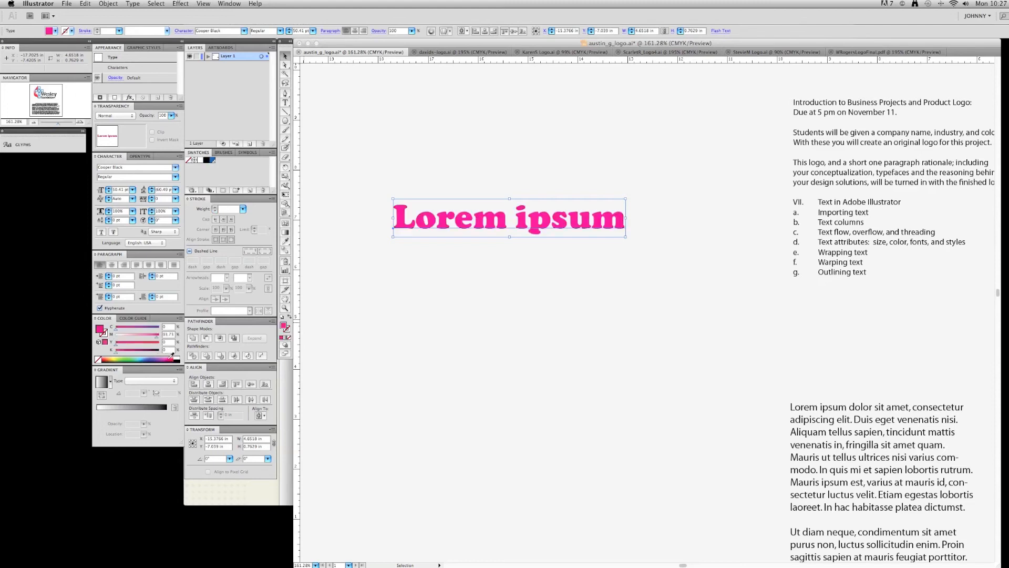
click(142, 355)
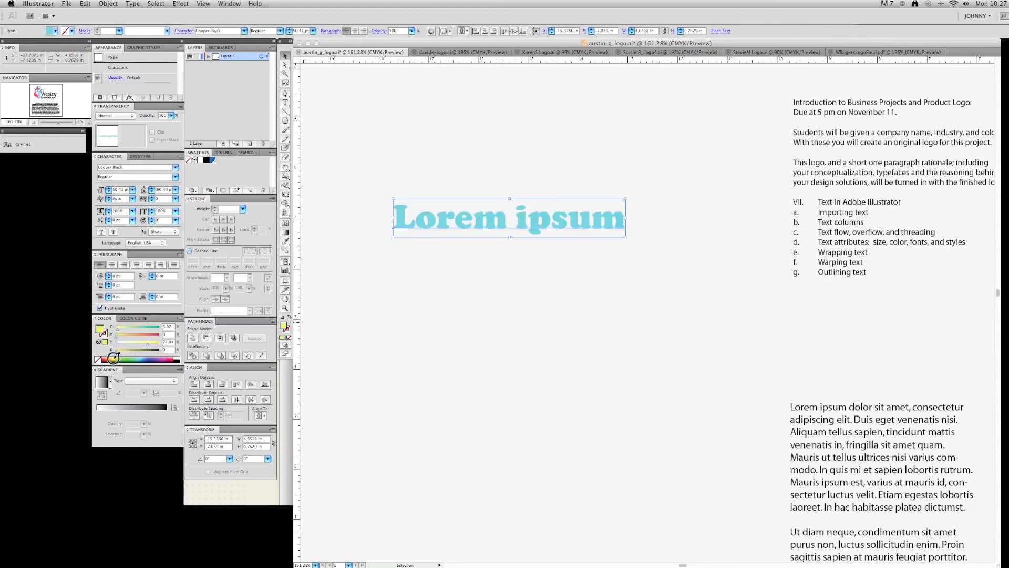
click(116, 356)
click(131, 357)
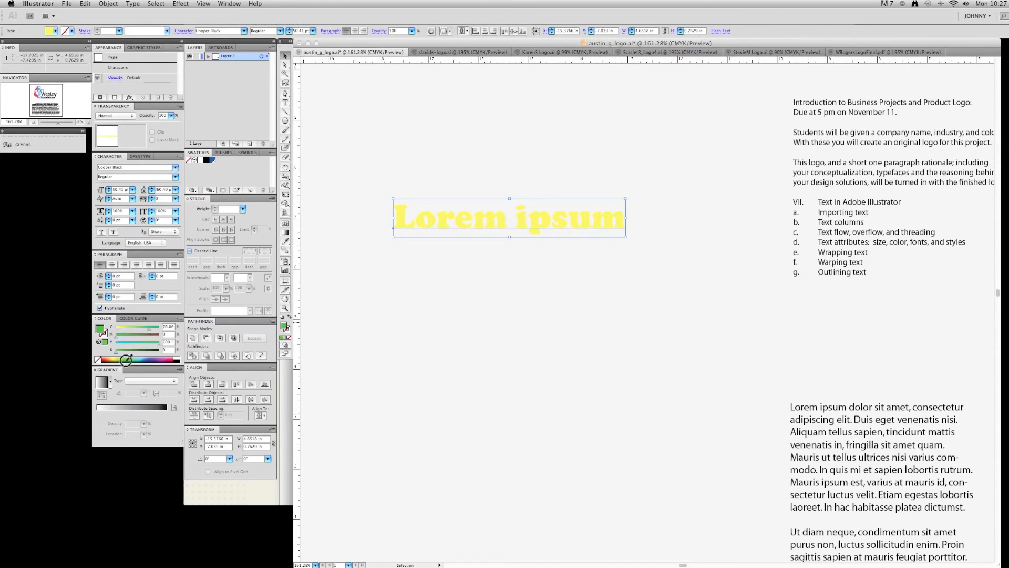
Step: Step the font size of the green "Lorem ipsum" text up and down, ending at 50 pt
click(286, 55)
click(289, 31)
click(289, 29)
click(289, 30)
click(289, 30)
click(289, 29)
click(290, 33)
click(290, 33)
click(289, 33)
click(290, 33)
click(290, 33)
click(290, 33)
click(289, 33)
click(290, 33)
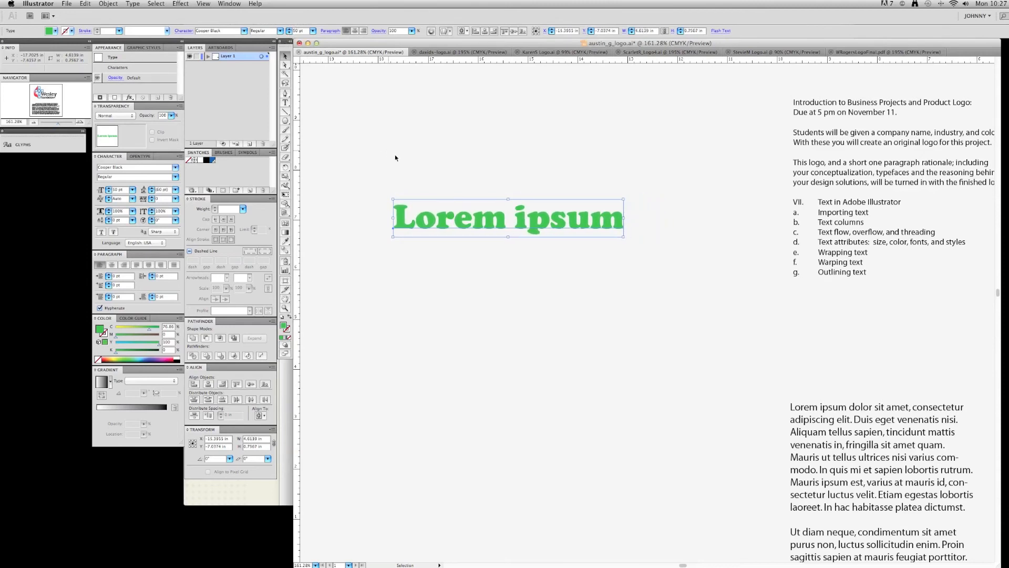
Step: Scale the green text up proportionally to about 75 pt, move it slightly up and to the left, and deselect it
drag(623, 237, 721, 282)
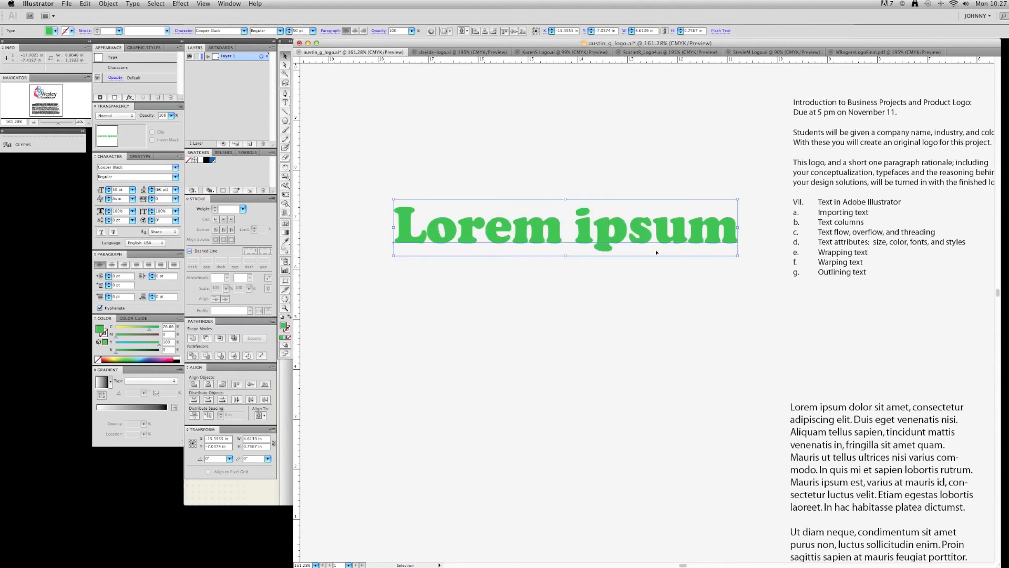
drag(624, 225, 599, 216)
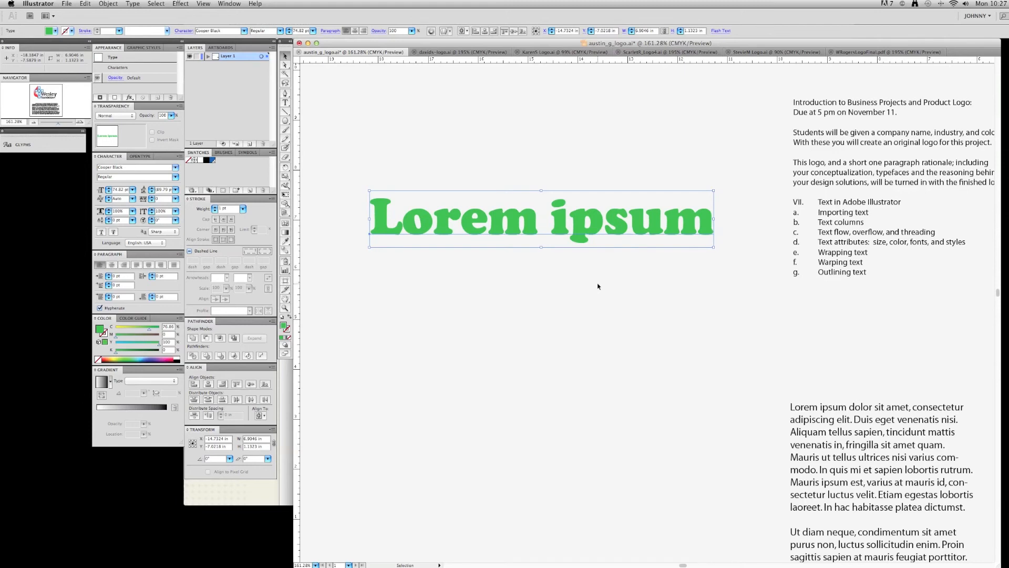
click(600, 282)
click(666, 240)
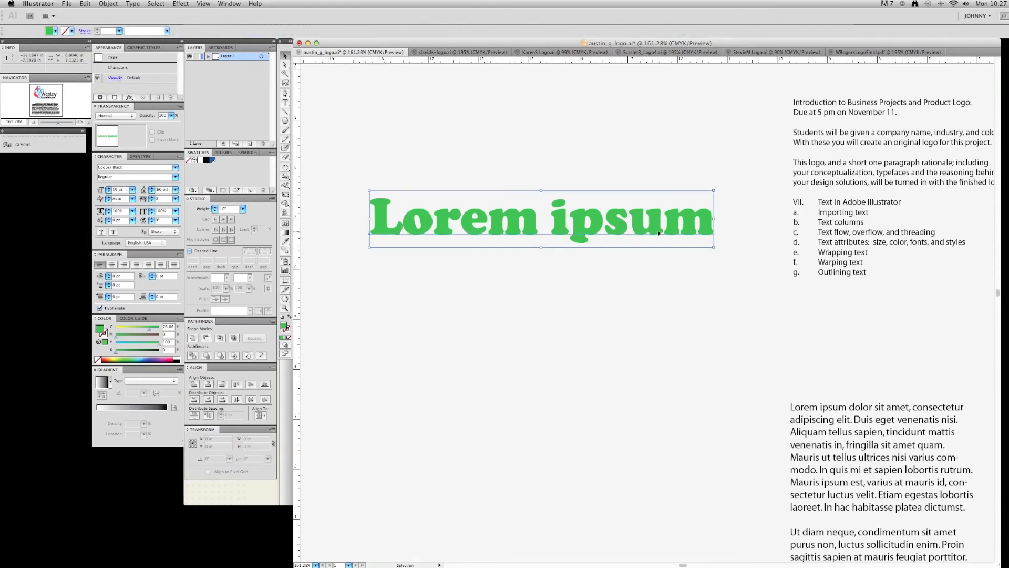
click(714, 248)
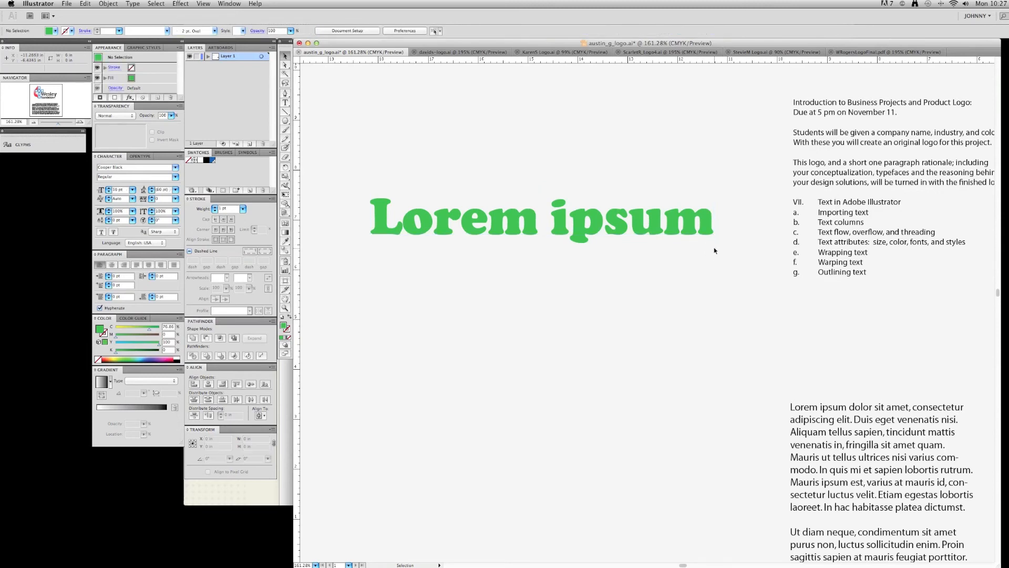
Step: Enlarge the green text proportionally to about 81 pt by its bounding box
click(706, 233)
drag(714, 247, 736, 270)
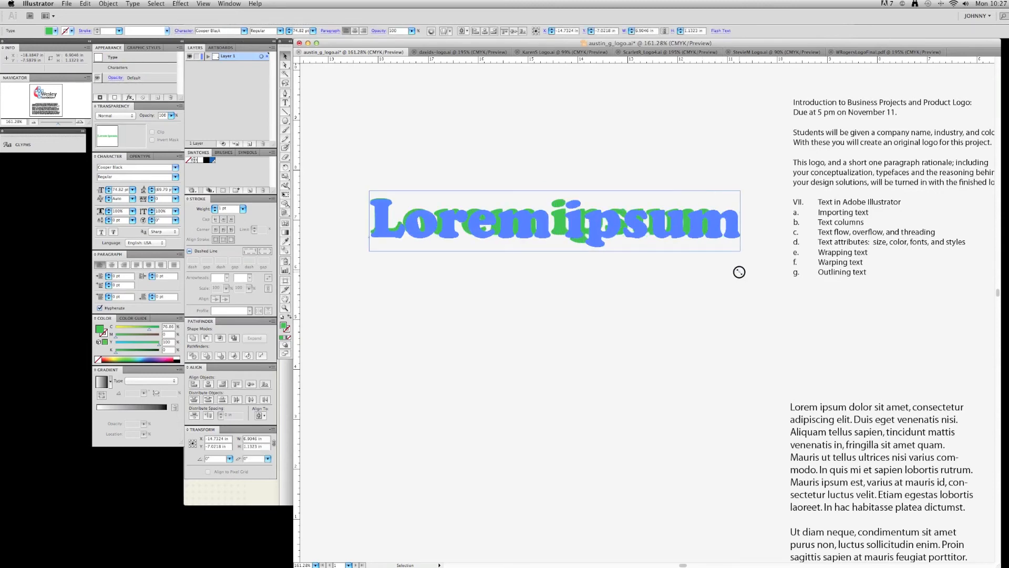
click(603, 299)
Step: Delete the green "Lorem ipsum" text and move the two-paragraph text frame into the freed space
click(629, 214)
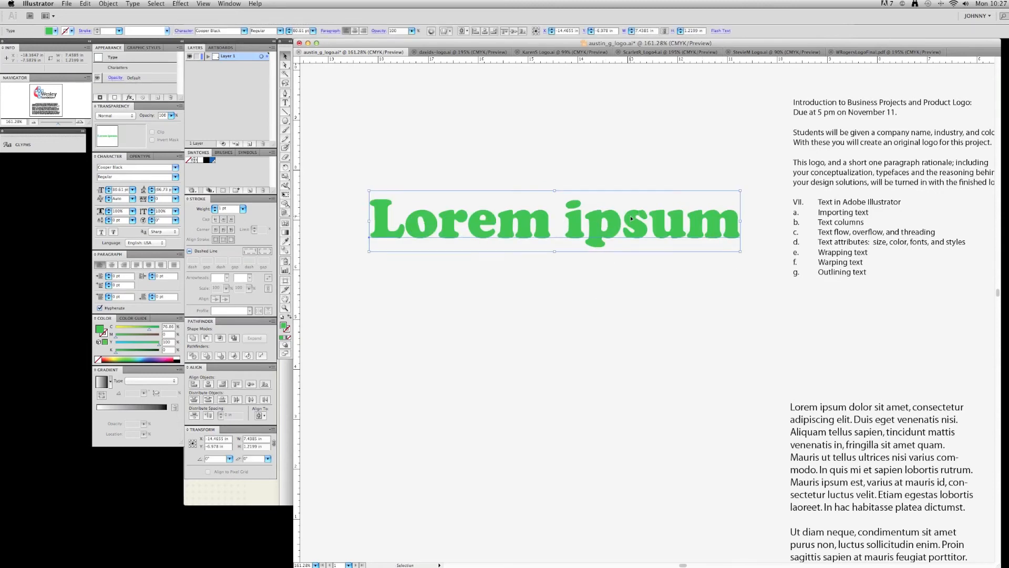
key(Delete)
drag(797, 415, 464, 165)
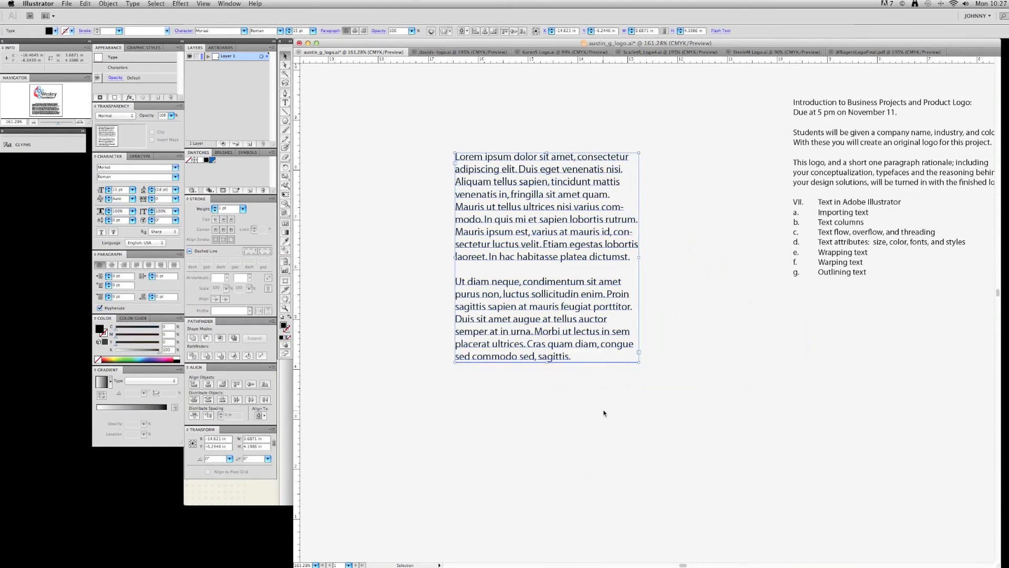
click(605, 412)
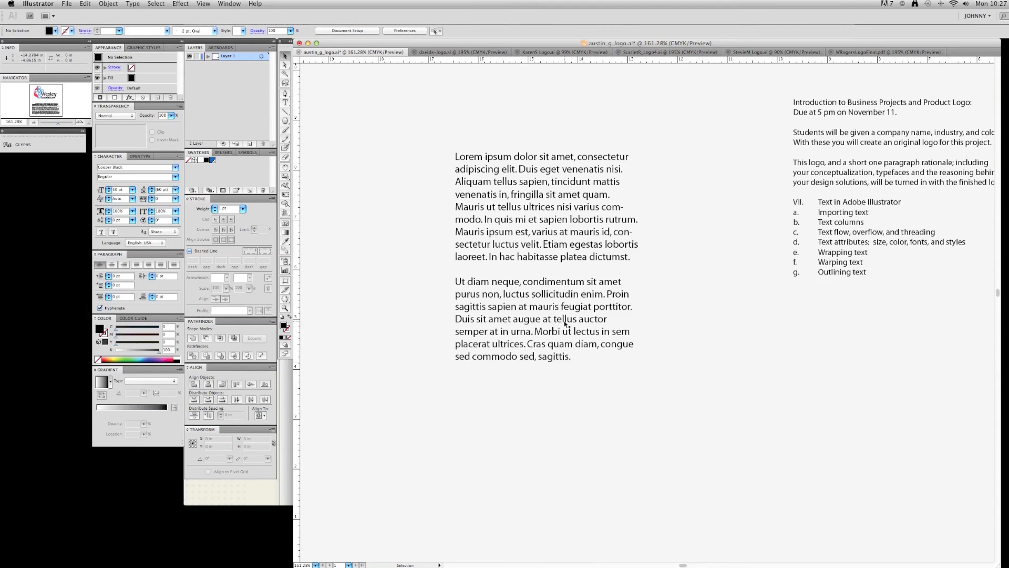
Step: Remove the line breaks between the two paragraphs and re-enter them before "Ut diam neque"
click(548, 257)
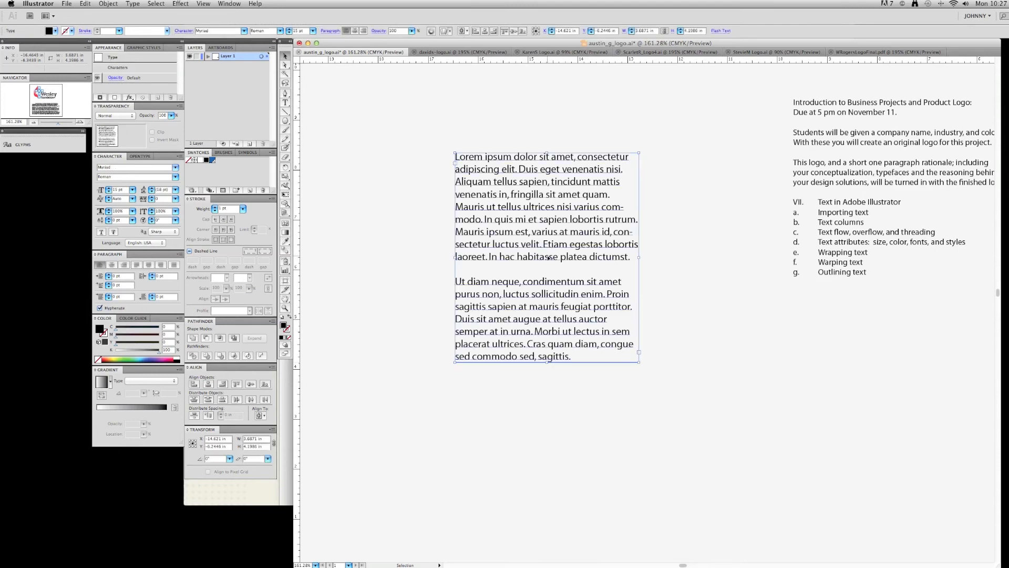
double_click(460, 283)
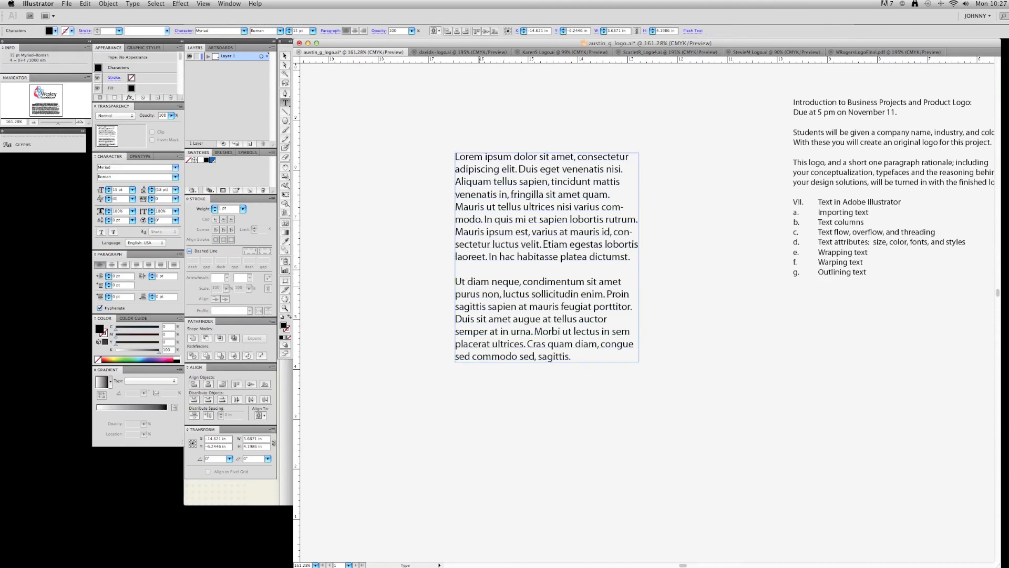
key(BackSpace)
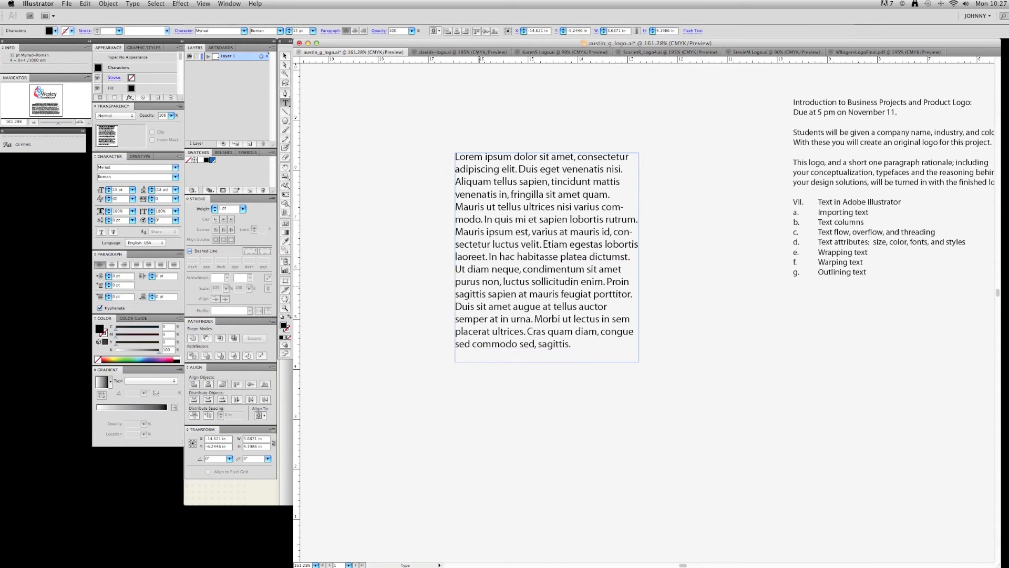
key(BackSpace)
key(Return)
key(Return)
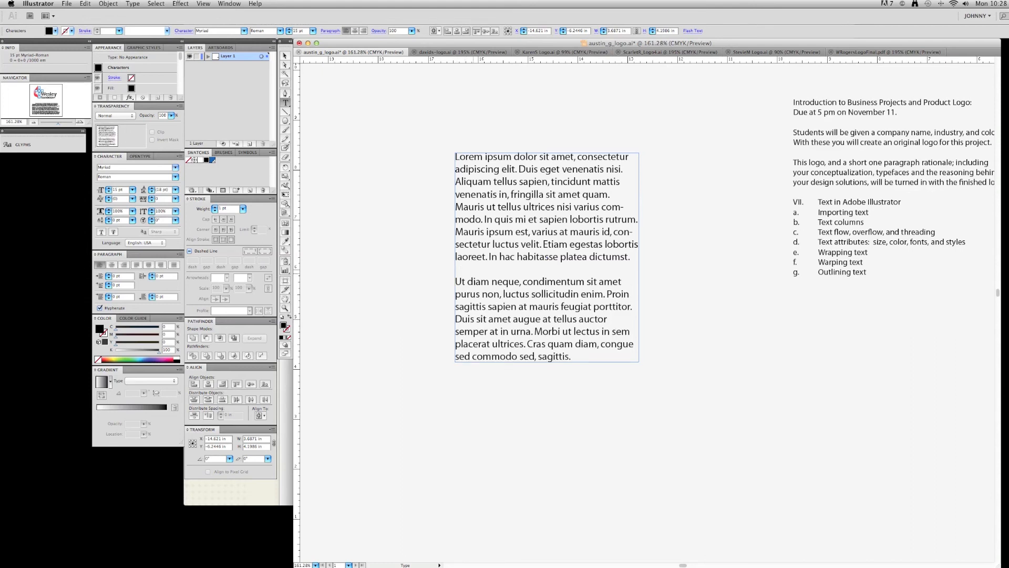
Step: Widen the text frame to about 5.9 in and copy its second paragraph, starting with "Ut diam neque"
key(Escape)
drag(639, 257, 748, 257)
double_click(616, 256)
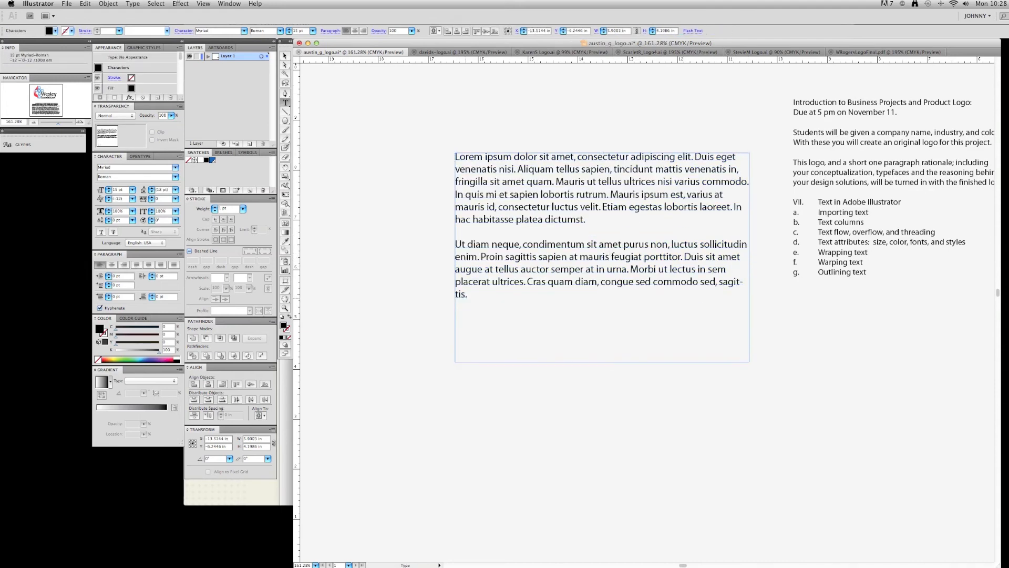
drag(467, 294, 445, 250)
key(super+c)
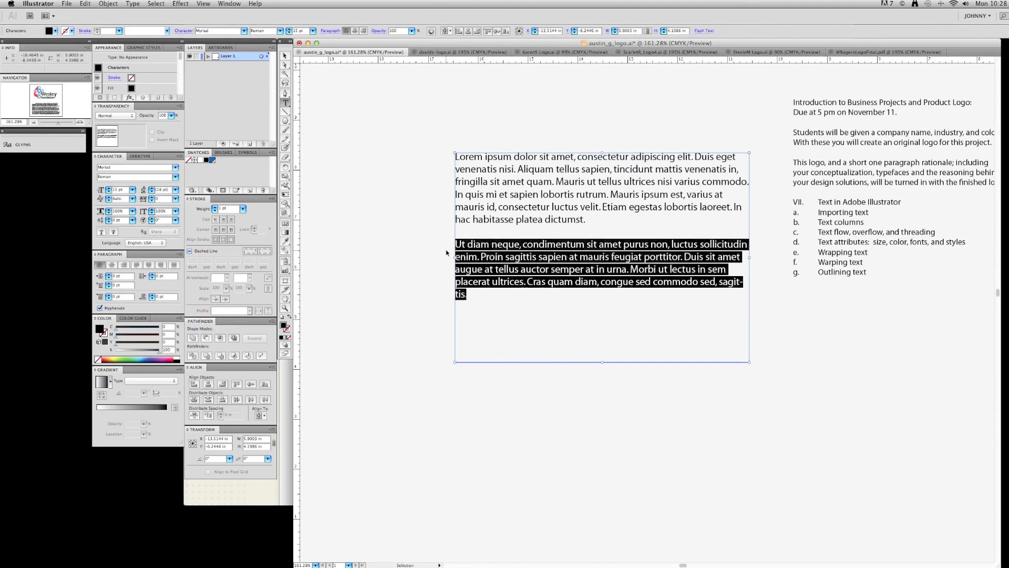
Step: Paste the copied "Ut diam neque" paragraph as a new single-line text object below the text frame
click(360, 421)
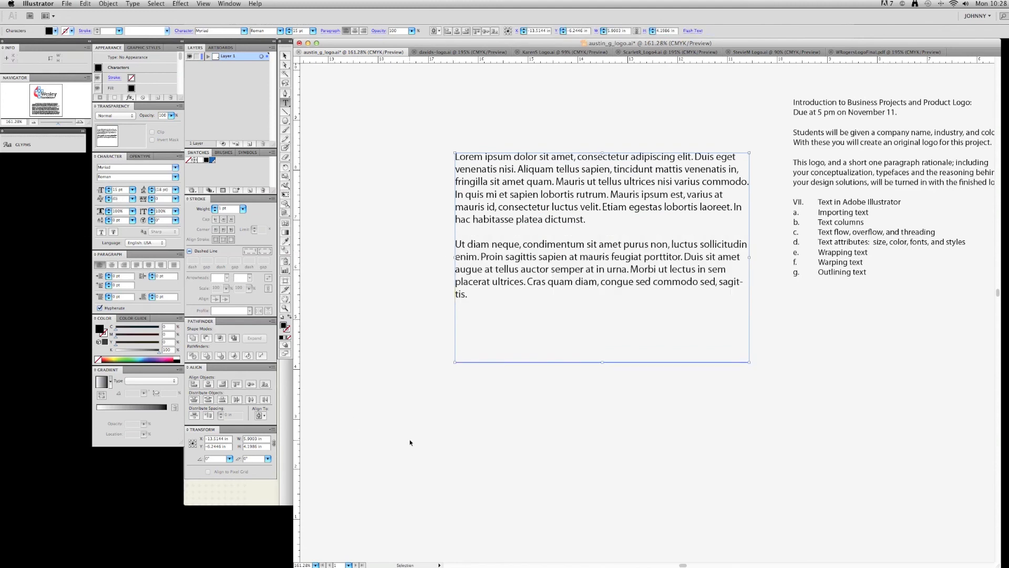
key(super+v)
click(285, 57)
click(301, 97)
click(288, 105)
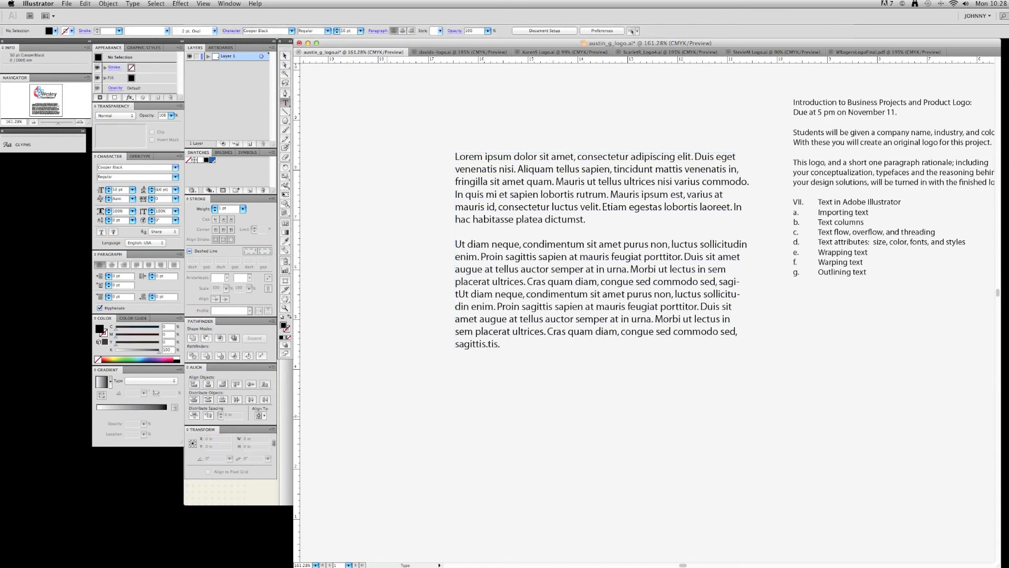
click(354, 420)
key(super+v)
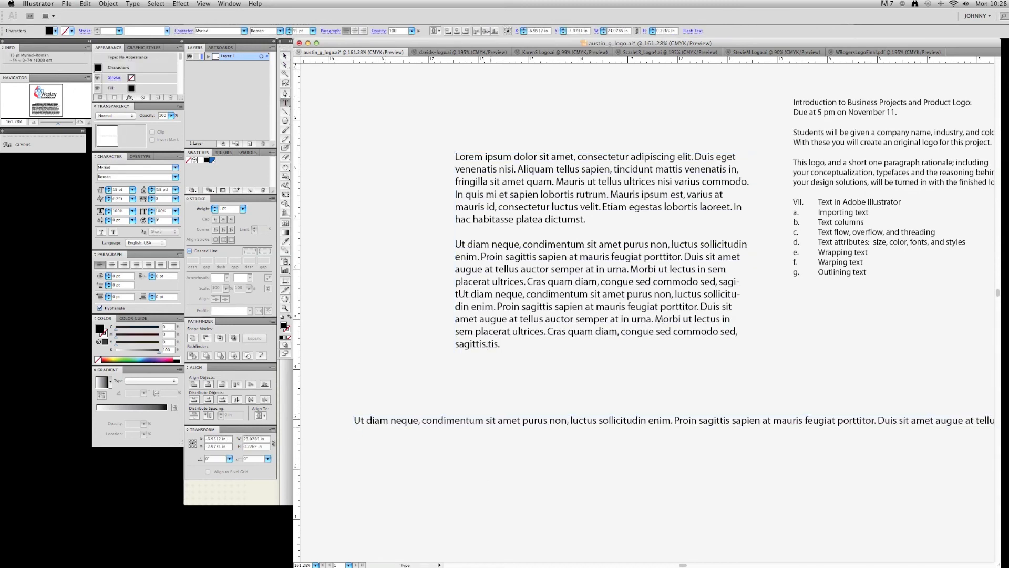
Step: Move the pasted text line about 0.7 in left and 0.2 in up
click(286, 56)
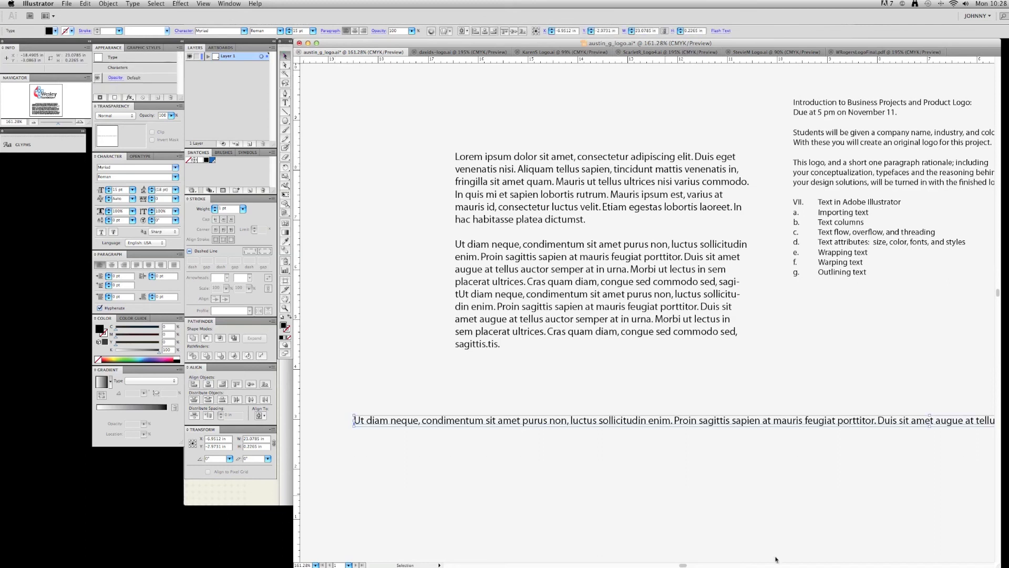
click(841, 502)
drag(874, 421, 840, 409)
click(683, 416)
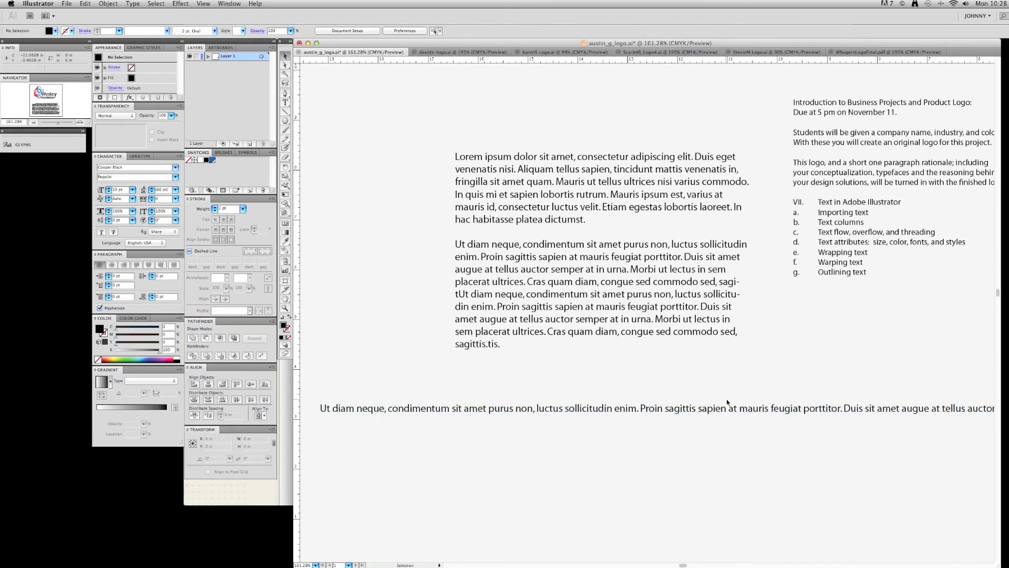
Step: Break the pasted line into three lines, before "Proin sagittis" and before "Morbi ut lectus"
double_click(640, 408)
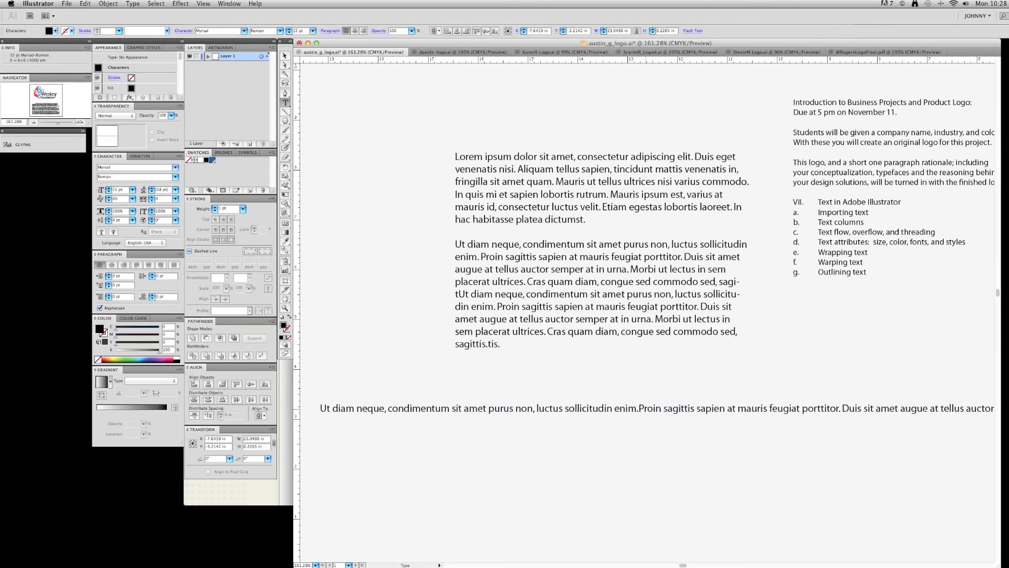
key(Return)
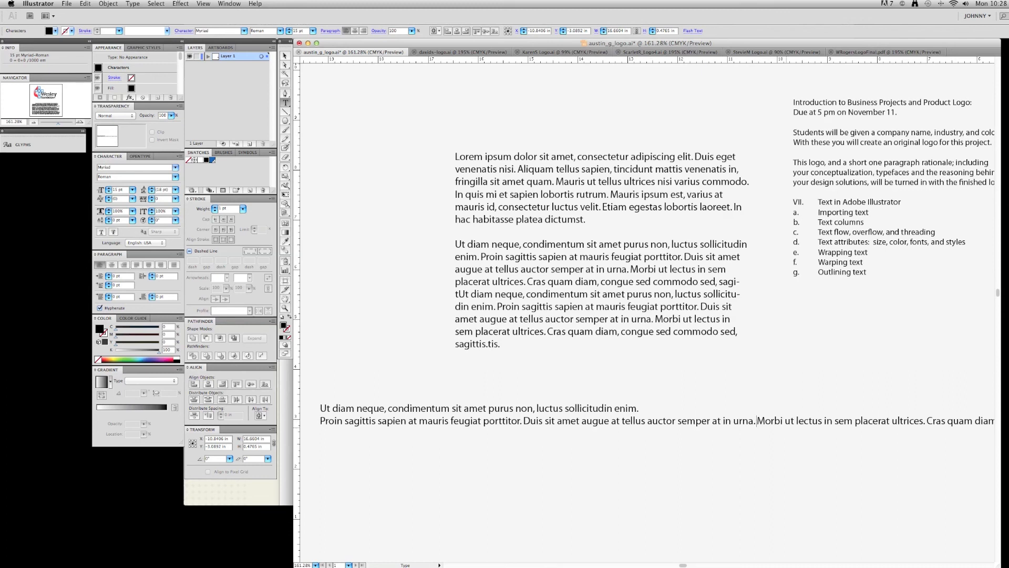
key(Return)
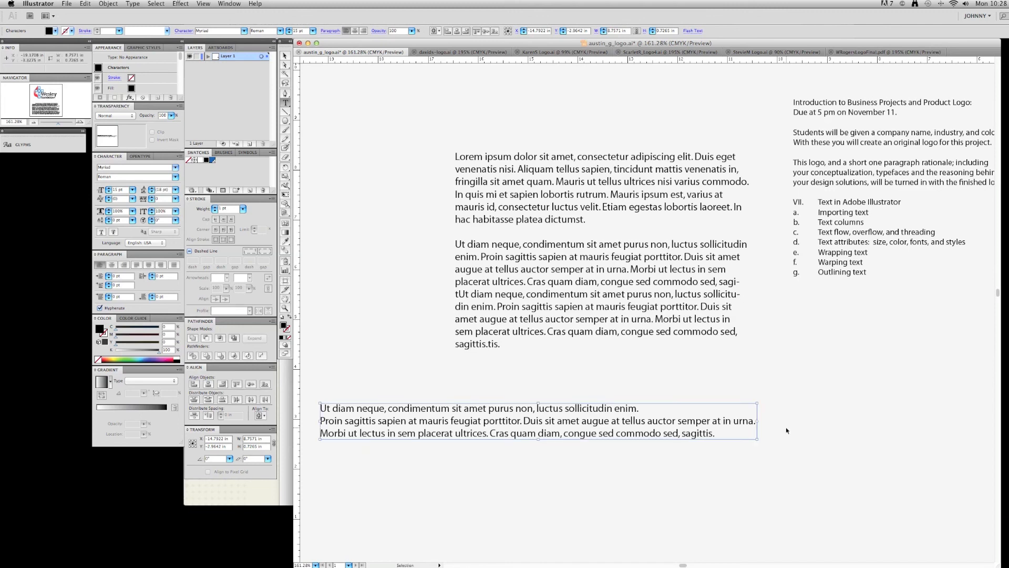
Step: Set the space after paragraph to 19 pt for all of the pasted text
key(super+a)
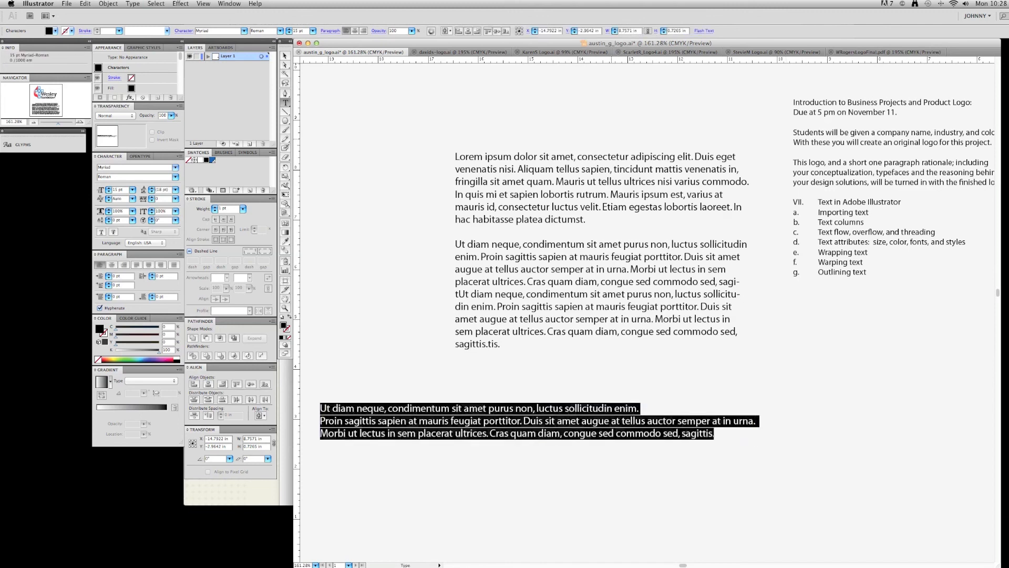
click(331, 31)
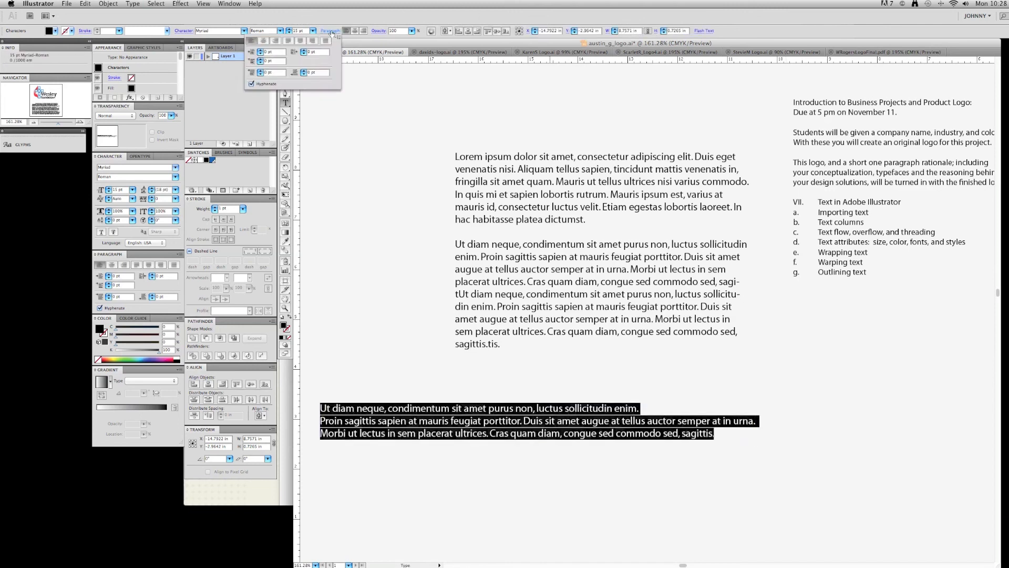
click(304, 72)
click(305, 72)
click(304, 72)
click(305, 72)
click(304, 72)
click(304, 72)
click(304, 72)
click(304, 72)
click(305, 72)
click(304, 72)
click(304, 72)
click(304, 72)
click(304, 72)
click(304, 72)
click(305, 72)
click(304, 72)
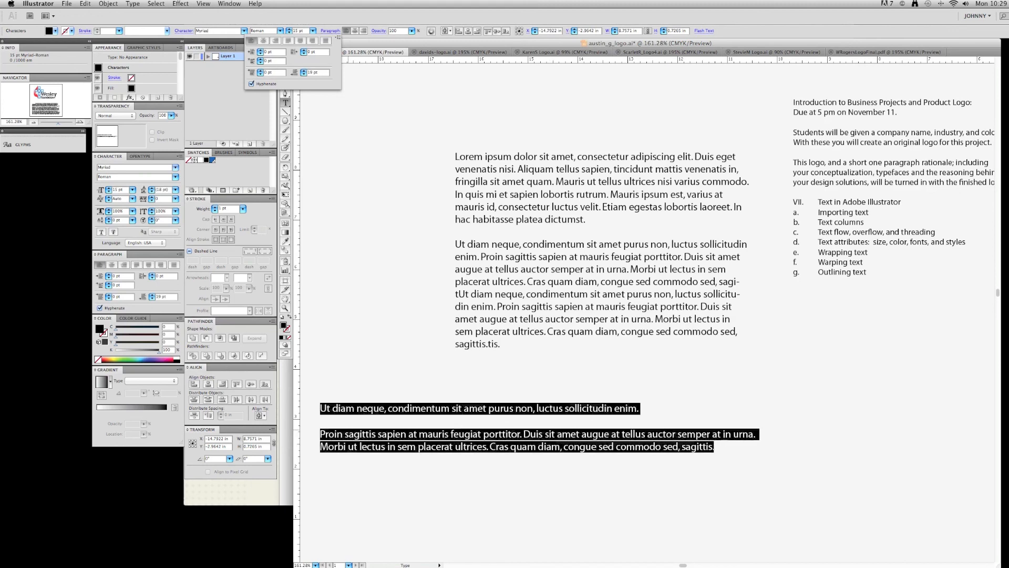
key(Escape)
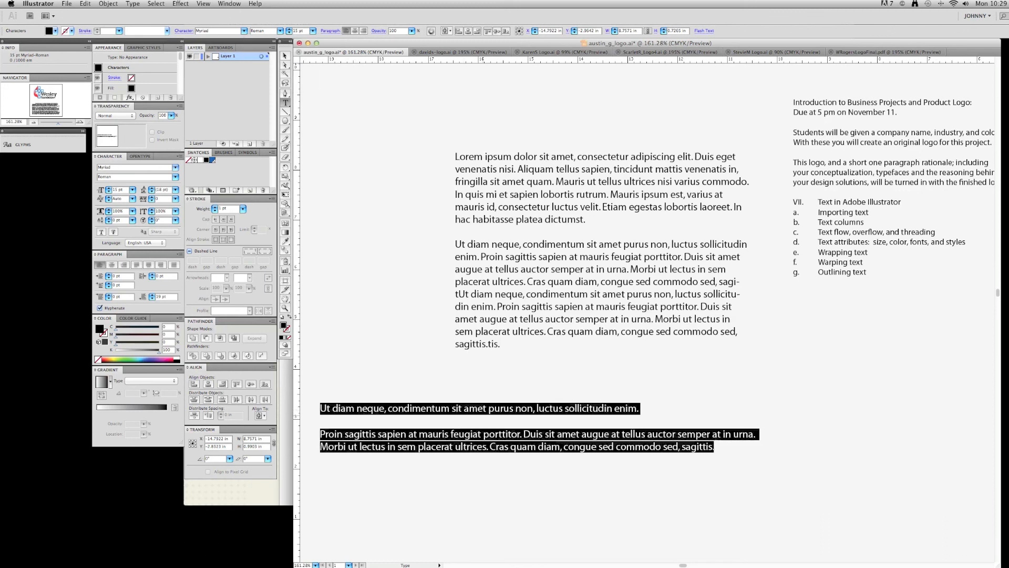
click(463, 408)
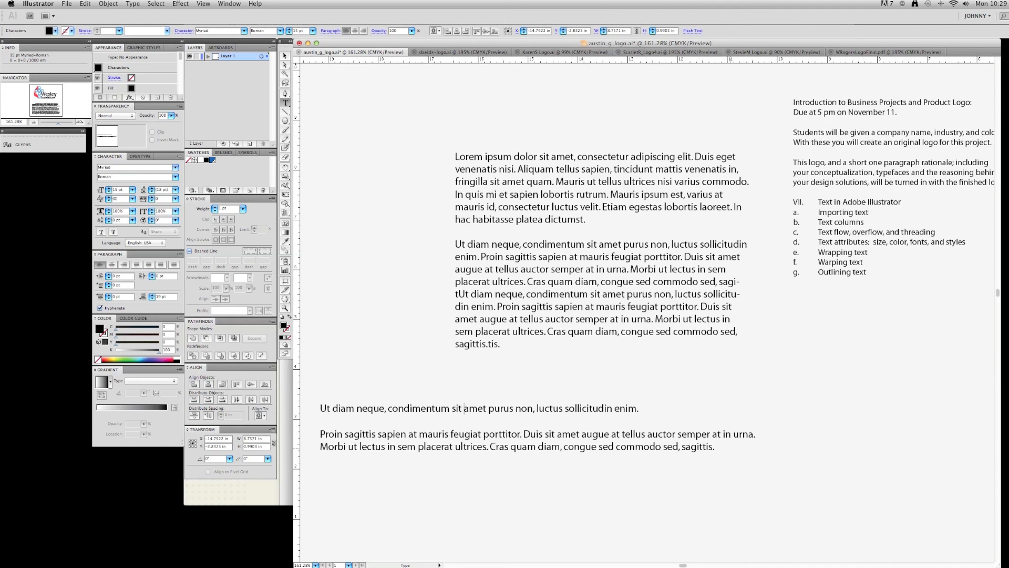
Step: Delete the text frame that begins with "Lorem ipsum dolor sit amet"
click(285, 56)
click(599, 230)
click(577, 208)
key(Delete)
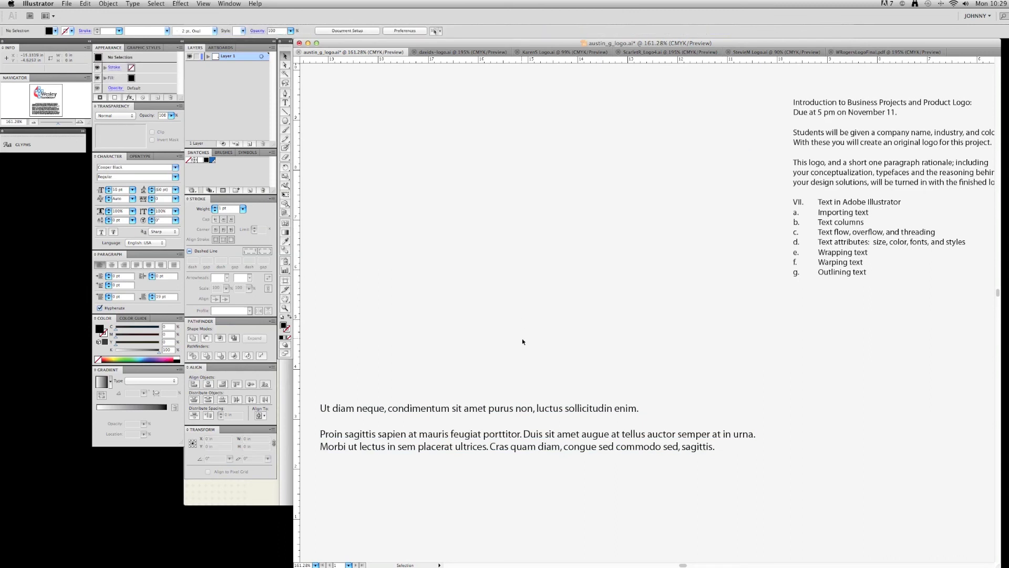
Step: Move the remaining "Ut diam neque" text object up about 1.7 in and deselect it
click(543, 410)
double_click(543, 410)
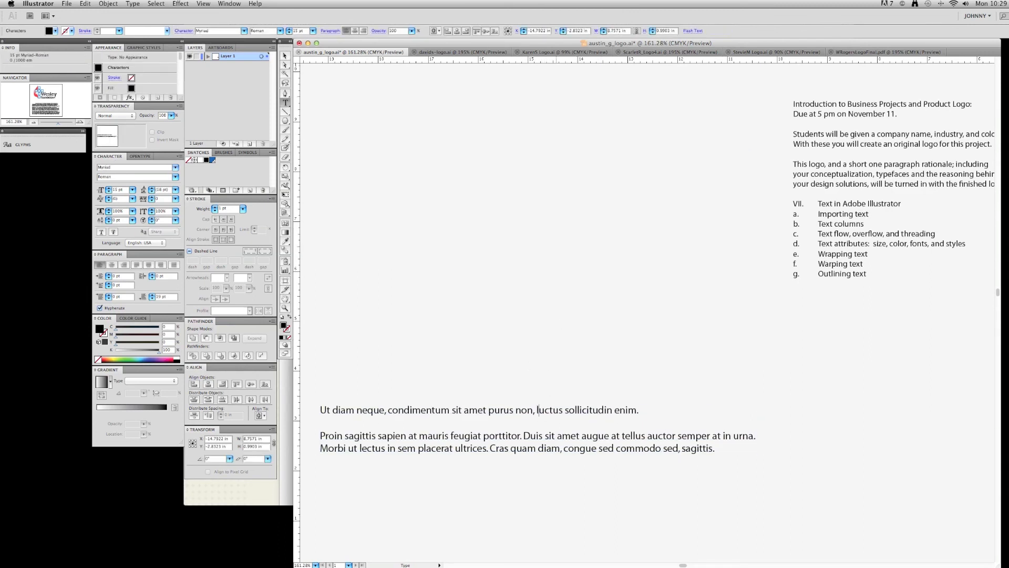
click(285, 56)
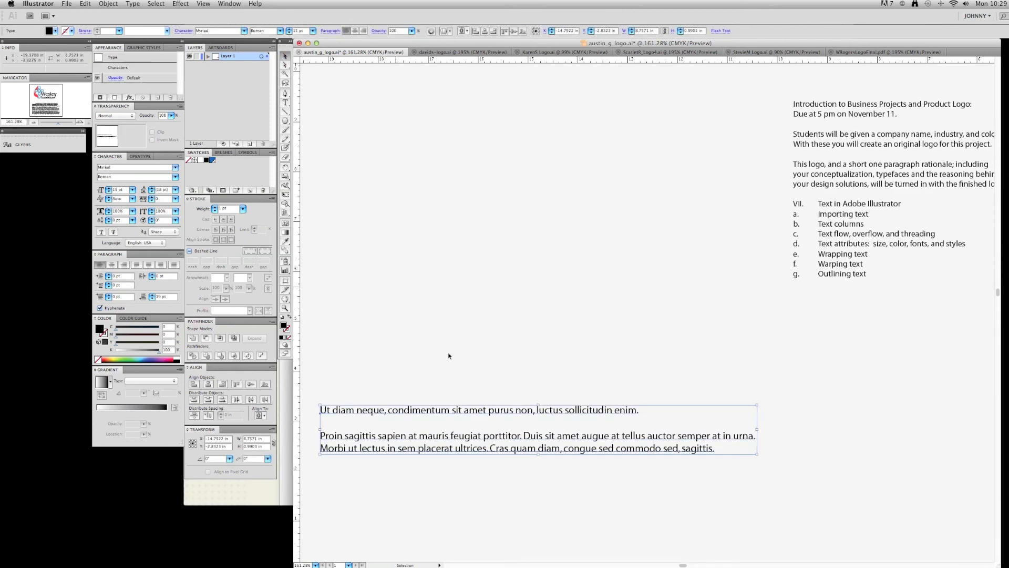
drag(471, 410, 474, 325)
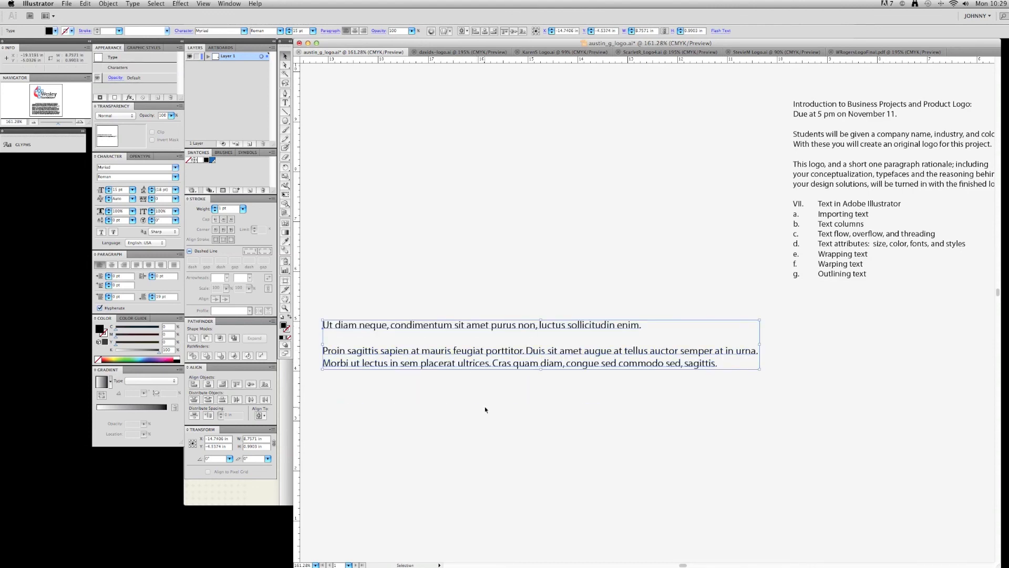
click(485, 409)
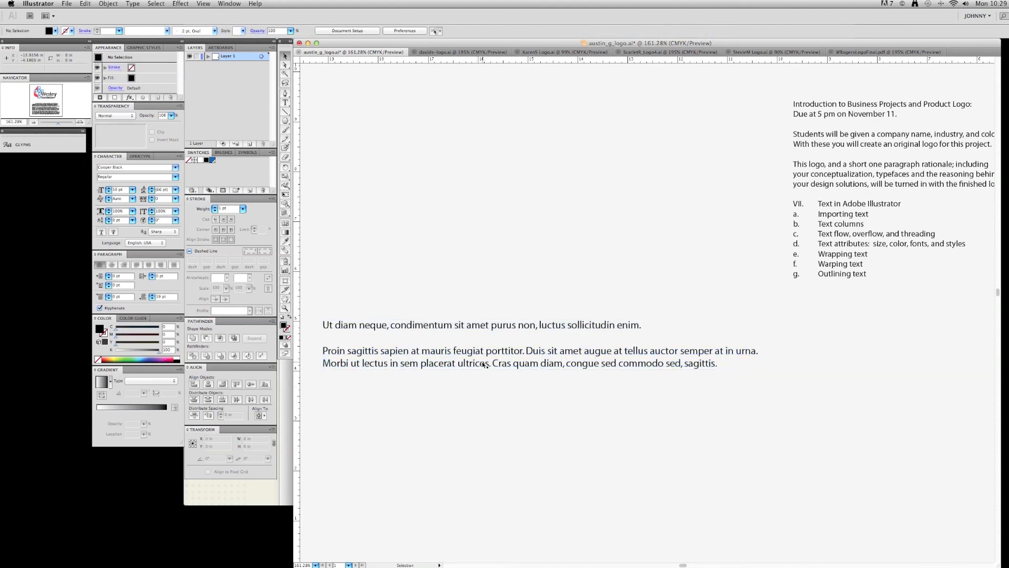
Step: Delete the remaining "Ut diam neque" text object, leaving only the assignment brief and topic list
click(484, 366)
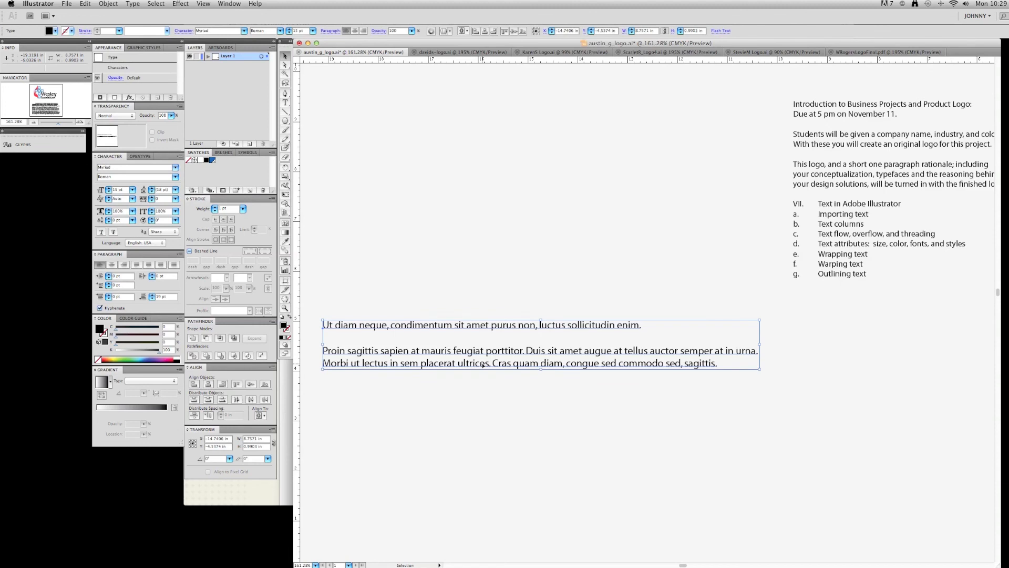
key(Delete)
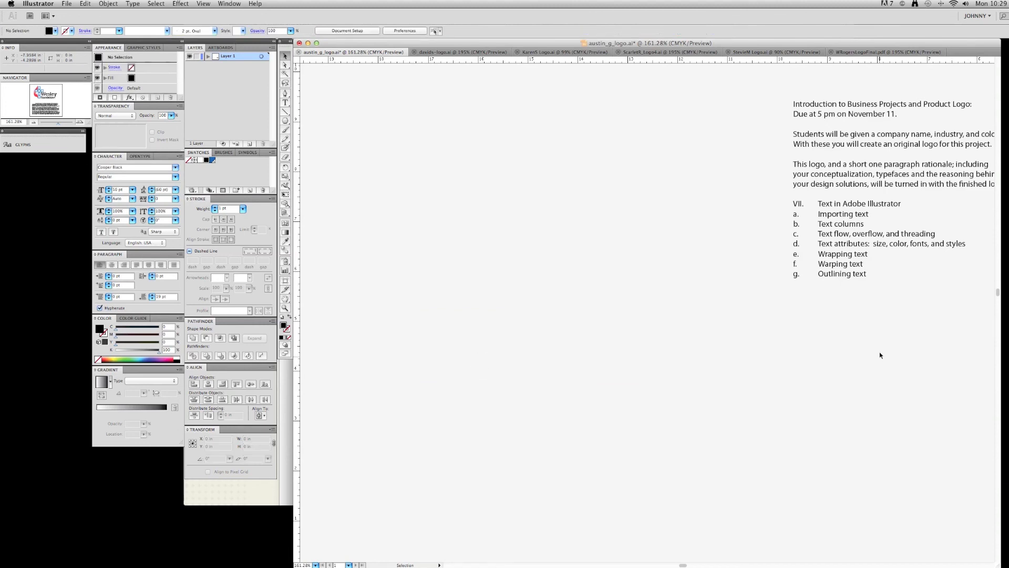
drag(867, 284, 809, 289)
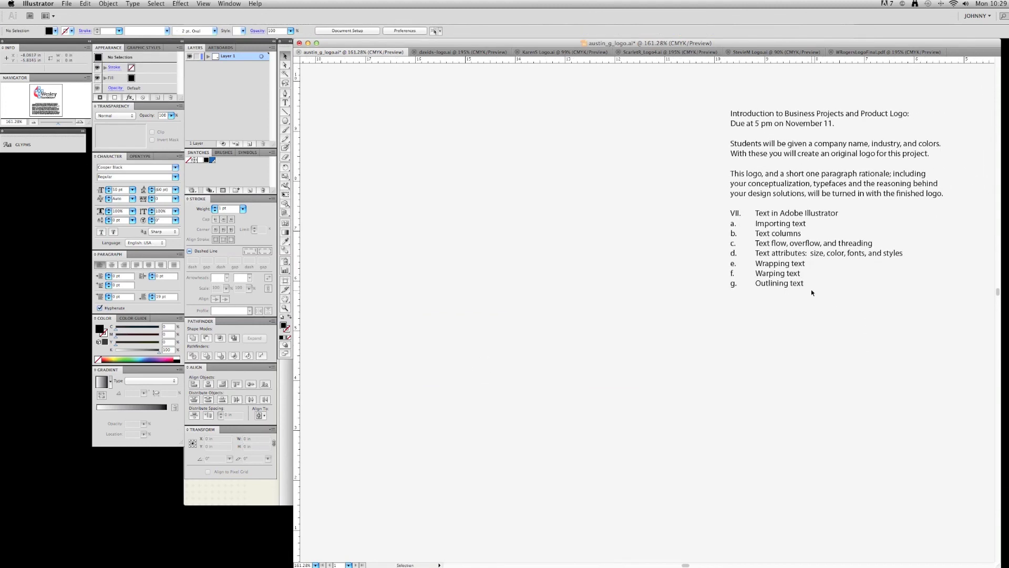